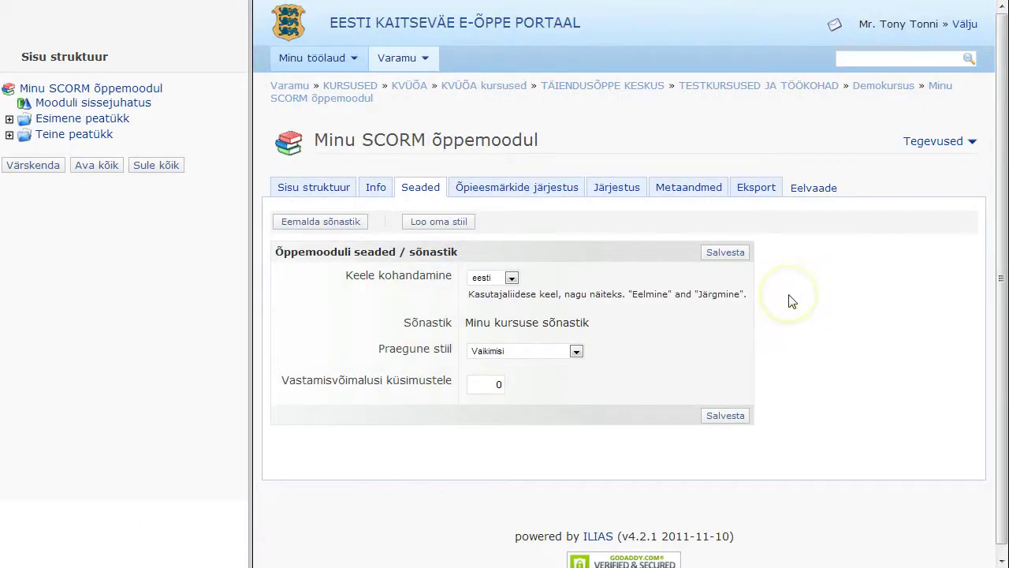
- In the module's content structure, add a page named "Küsimusi planeetide kohta" at the end of Õppetükk A in Esimene peatükk
left_click(314, 189)
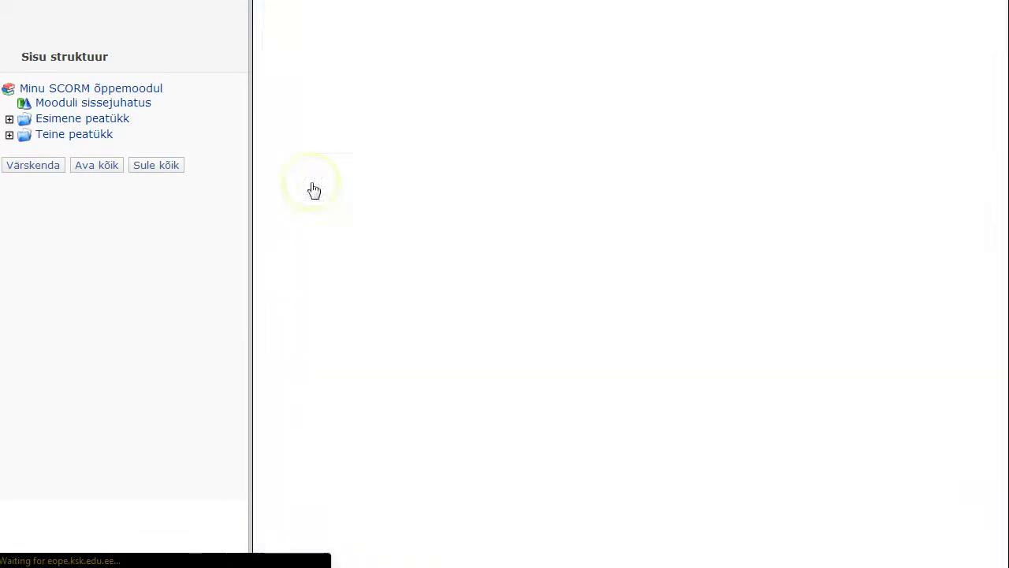
left_click(280, 311)
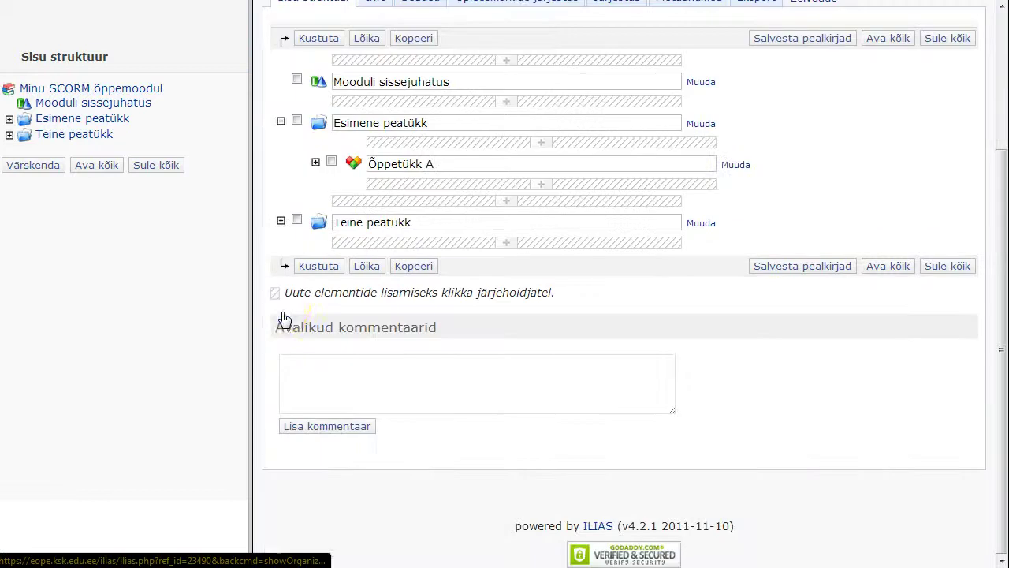
left_click(315, 162)
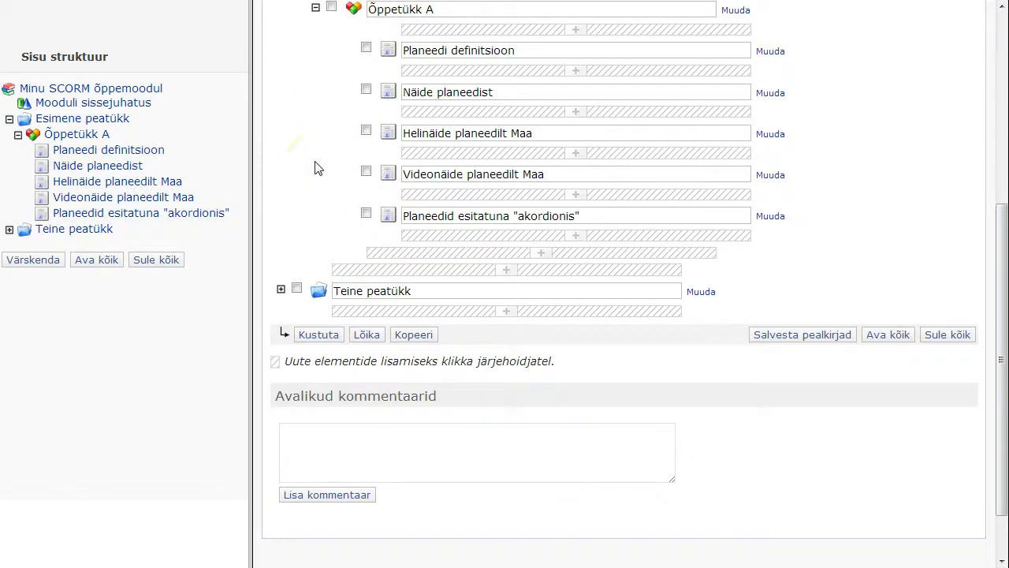
left_click(307, 286)
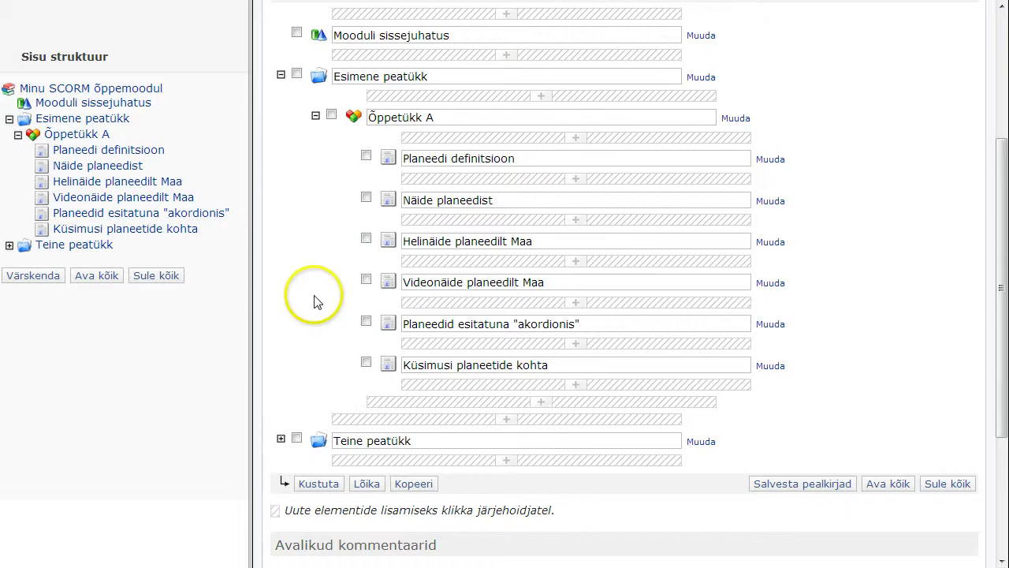
- Open the "Küsimusi planeetide kohta" page for editing and insert a new question of type "Valikvastustega küsimus (üks õige vastus)"
left_click(770, 368)
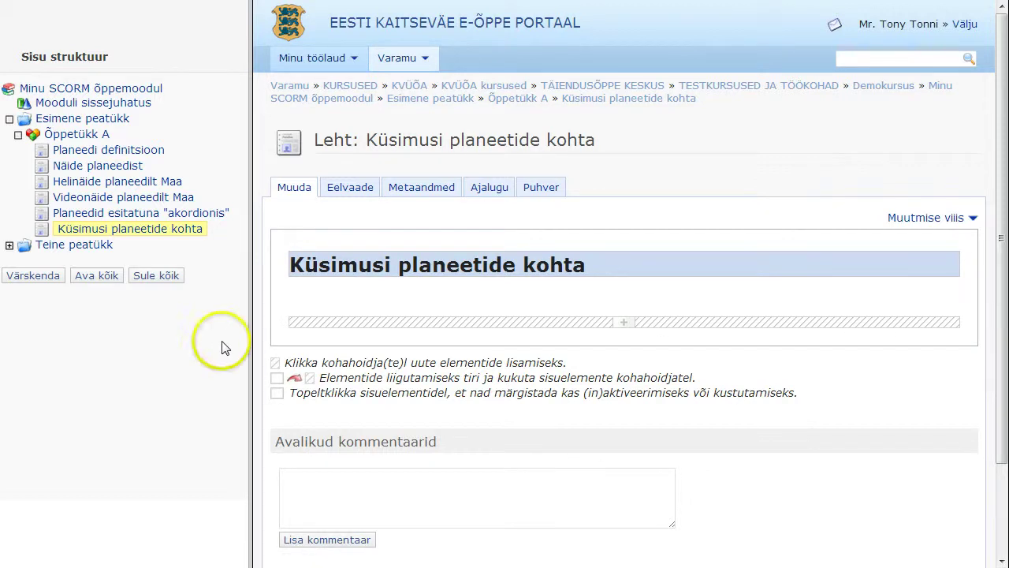
left_click(628, 323)
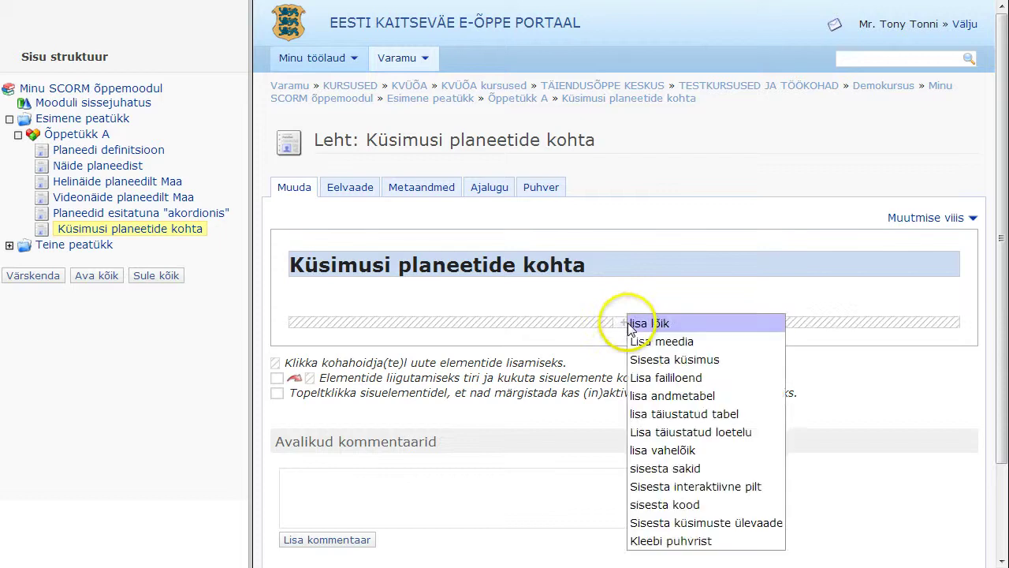
left_click(735, 365)
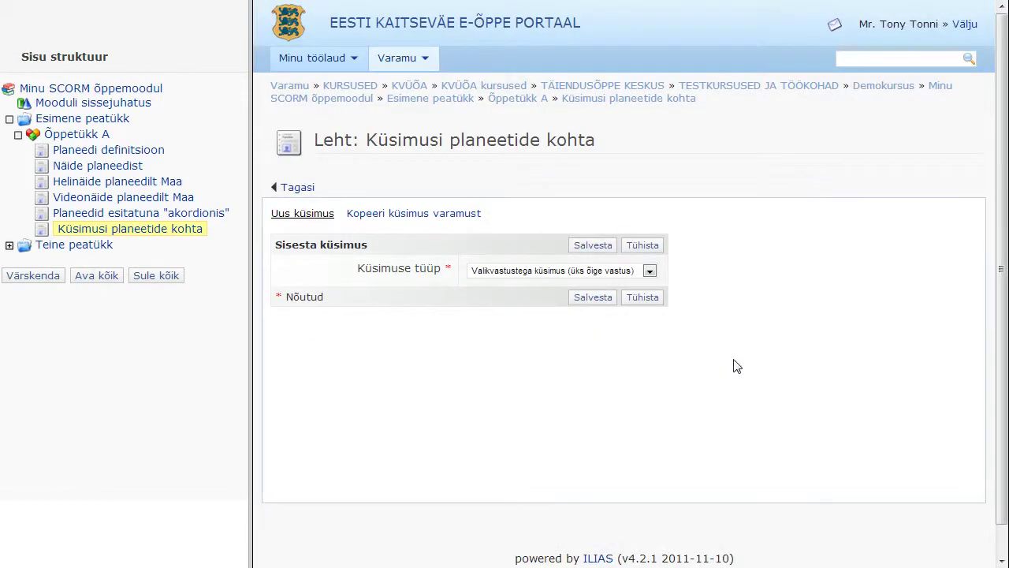
left_click(716, 349)
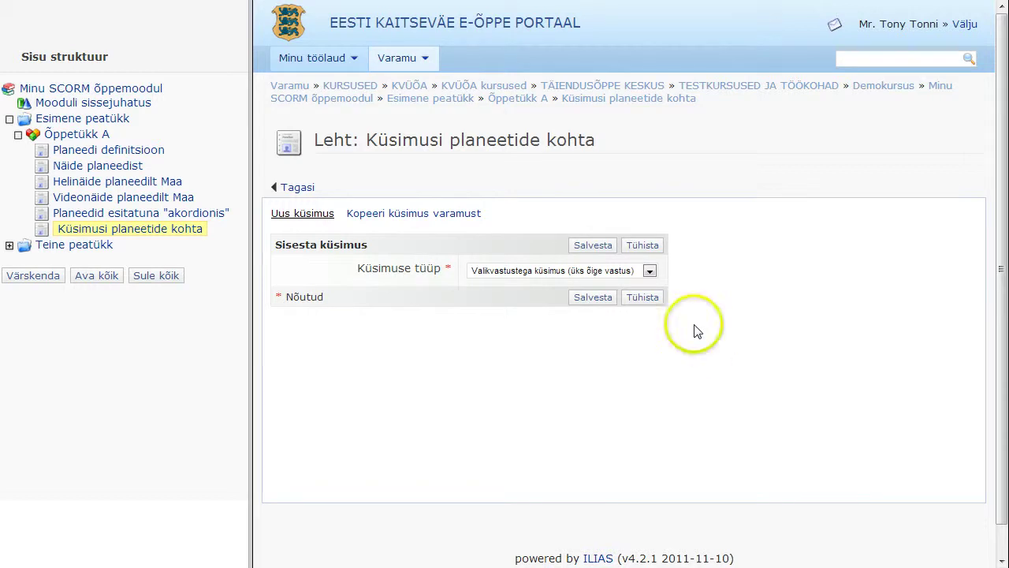
left_click(649, 271)
mouse_move(651, 276)
left_mouse_down()
mouse_move(643, 372)
mouse_move(637, 270)
mouse_move(635, 279)
left_mouse_up()
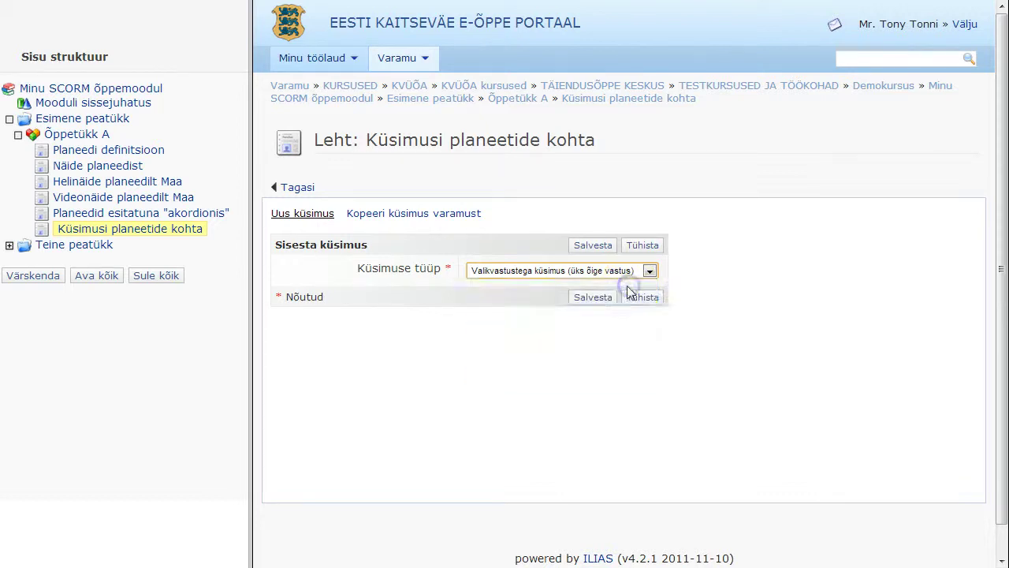
left_click(599, 304)
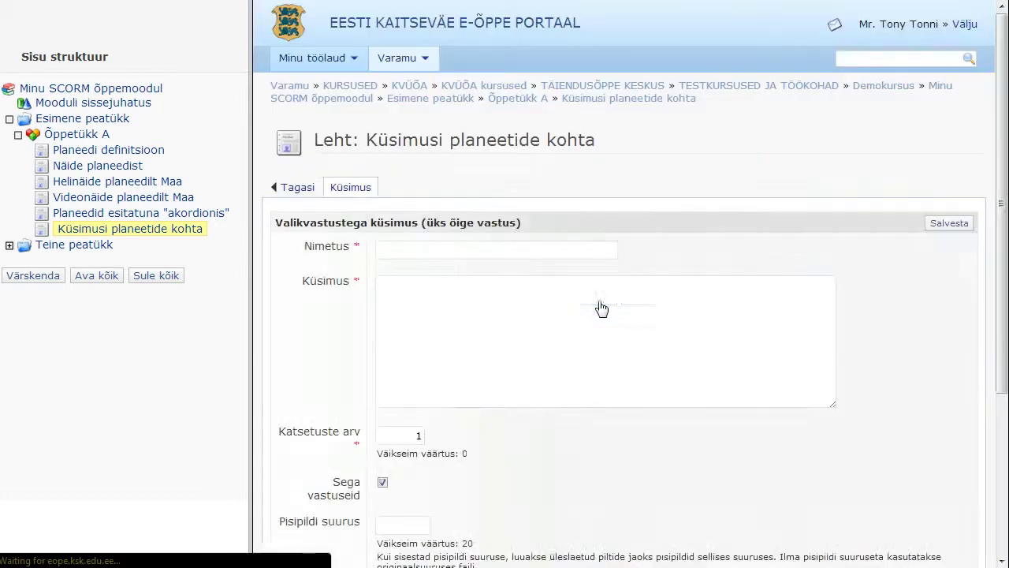
left_click(596, 300)
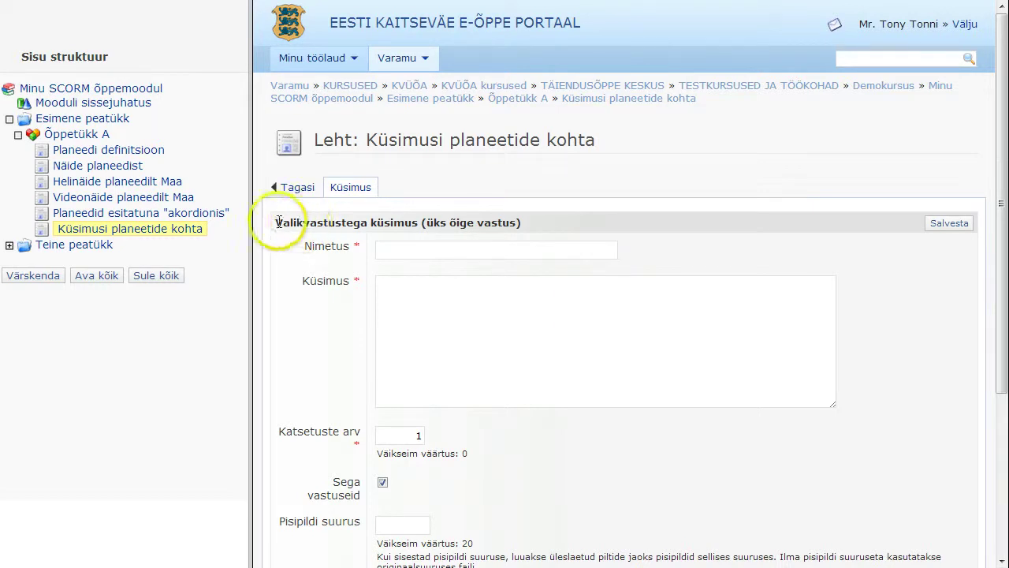
- Title the new single-choice question "planeedid küs1"
left_click_drag(275, 223, 404, 228)
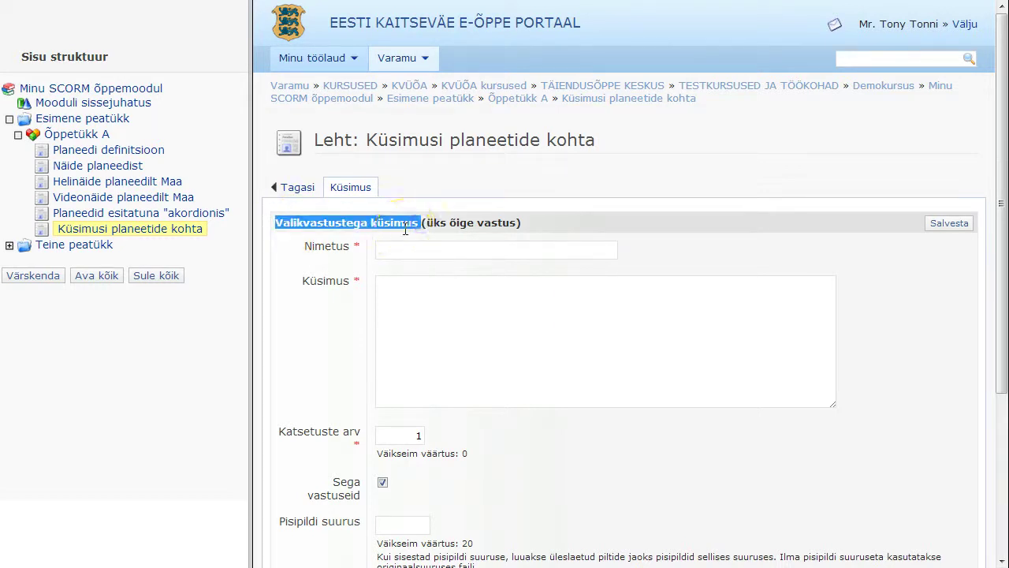
left_click(411, 250)
type("pla")
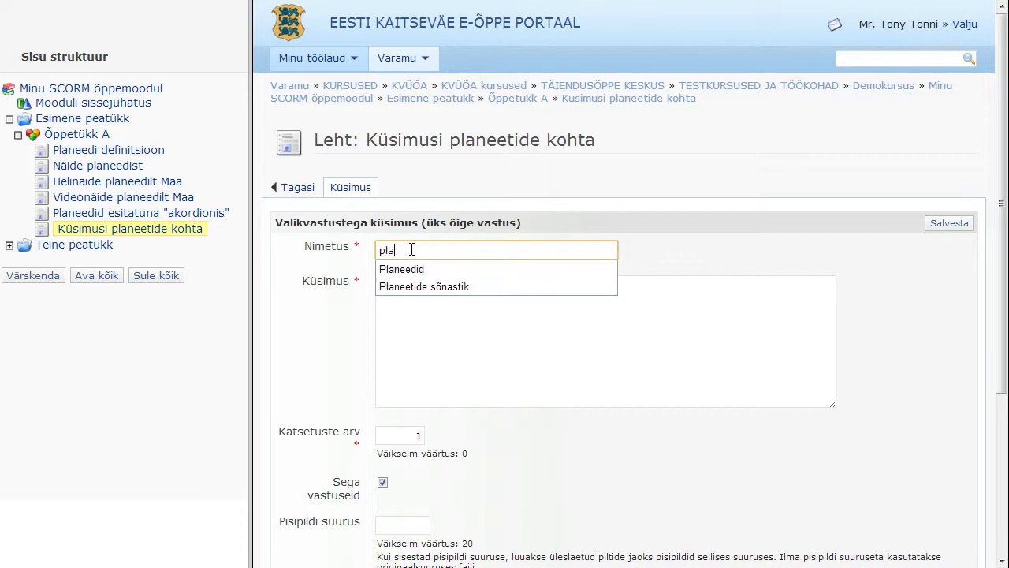
type("needid")
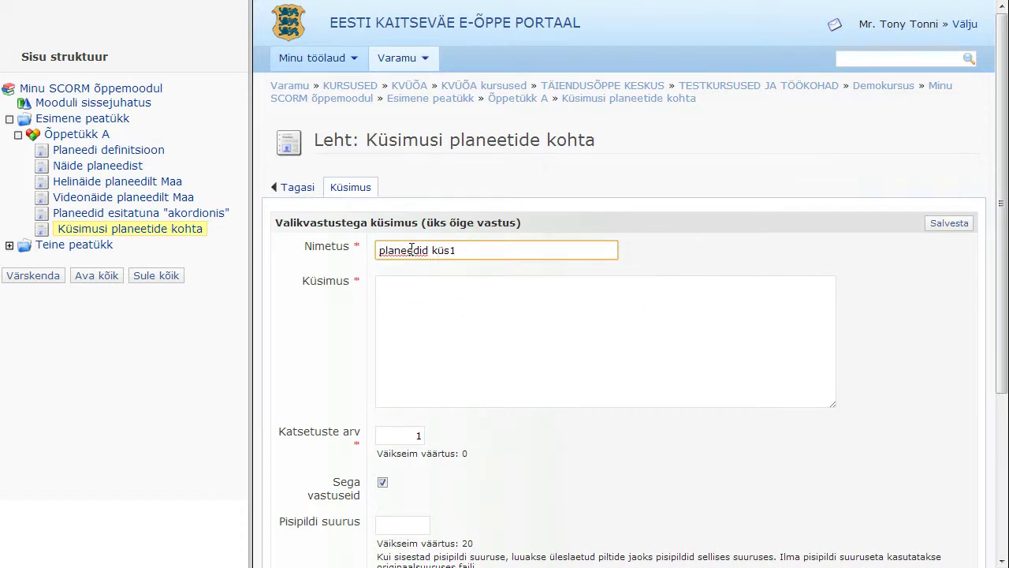
left_click(418, 251)
left_click(462, 250)
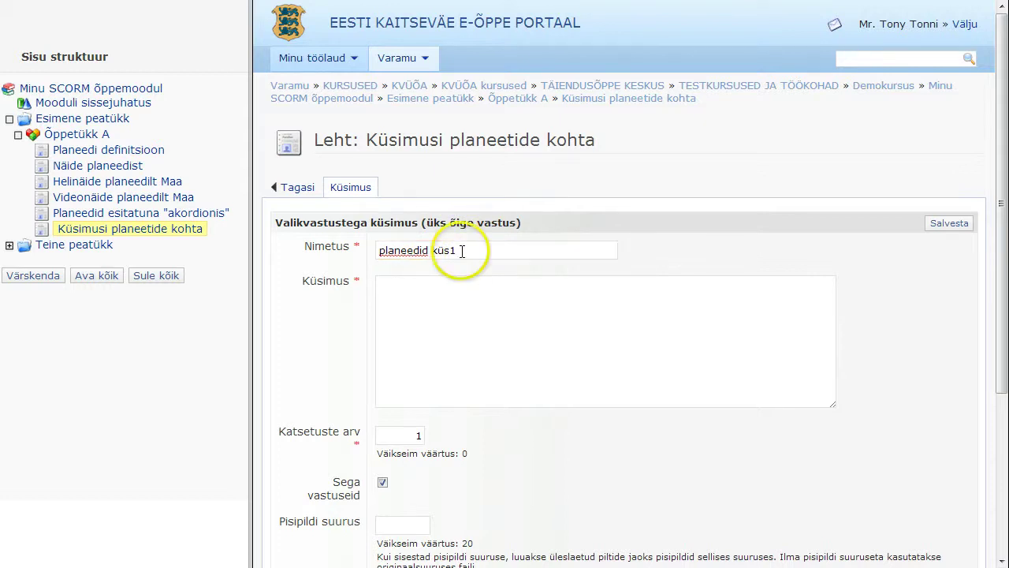
- Enter the question text "Milline järgmistest on Päikesele lähim planeet?" and set the number of attempts (Katsetuste arv) to 0
left_click(447, 303)
type("Milline järgmistest on Päikesele lähim planeet?")
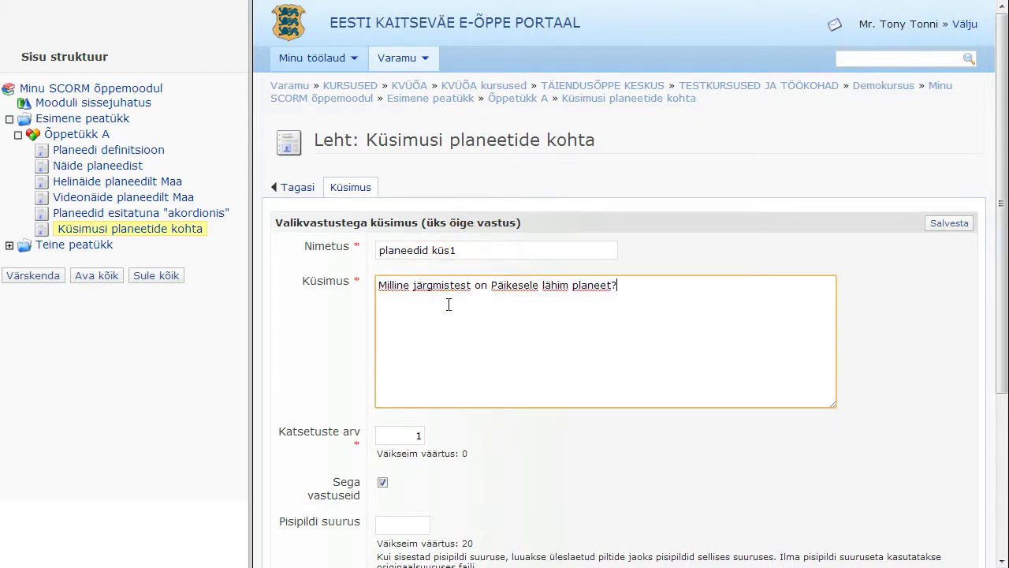
key("Tab")
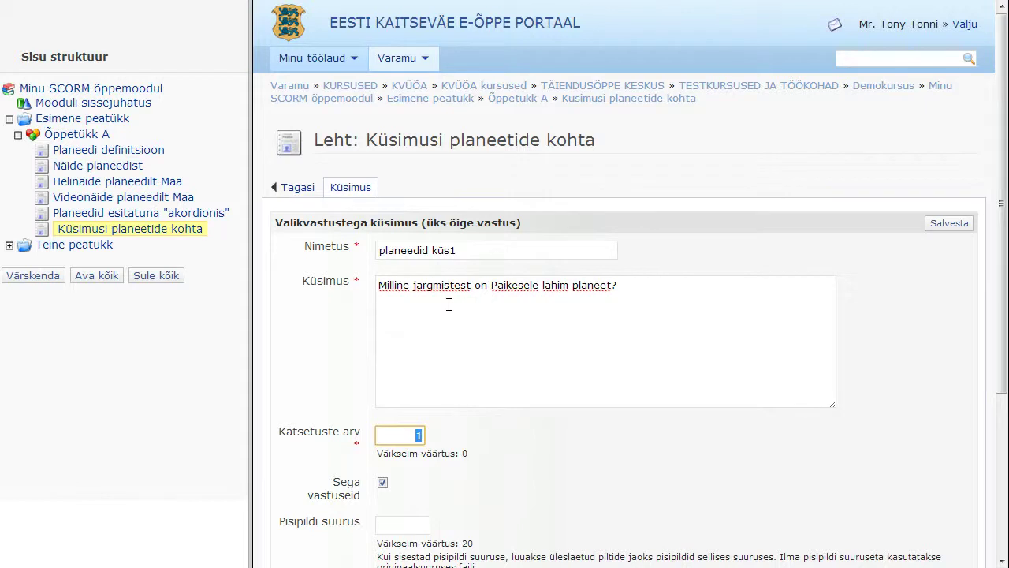
type("0")
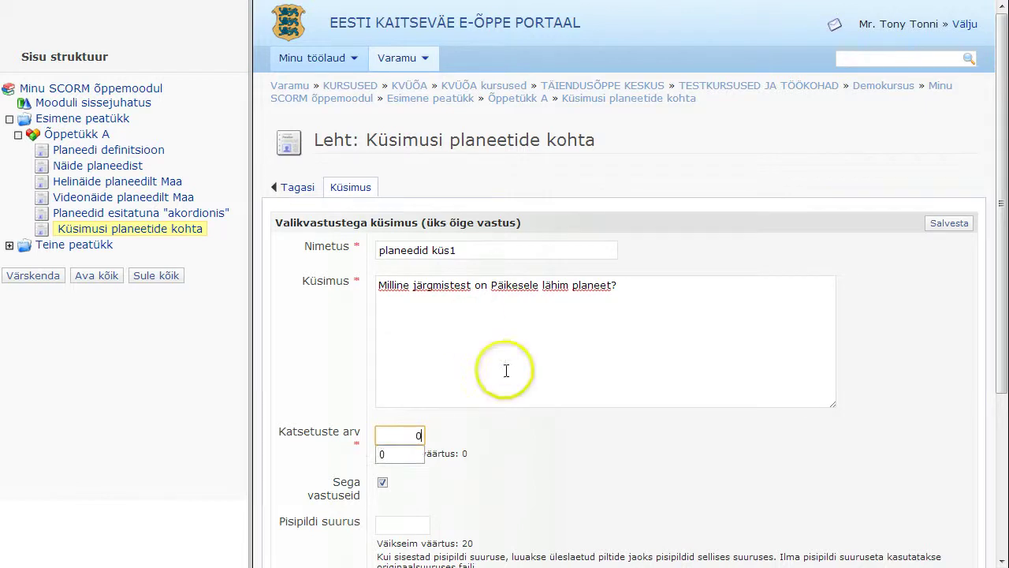
left_click(508, 435)
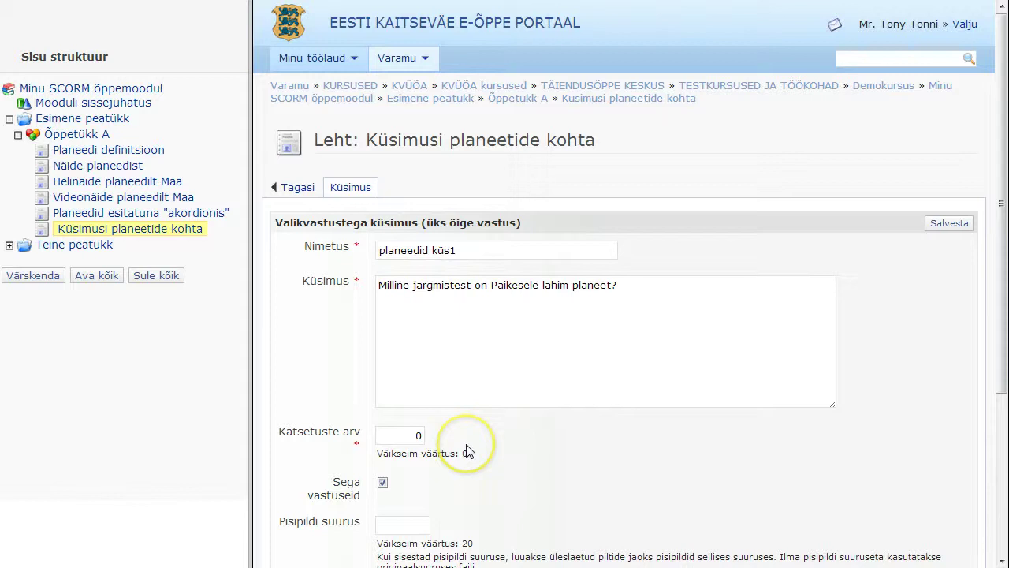
left_click(382, 484)
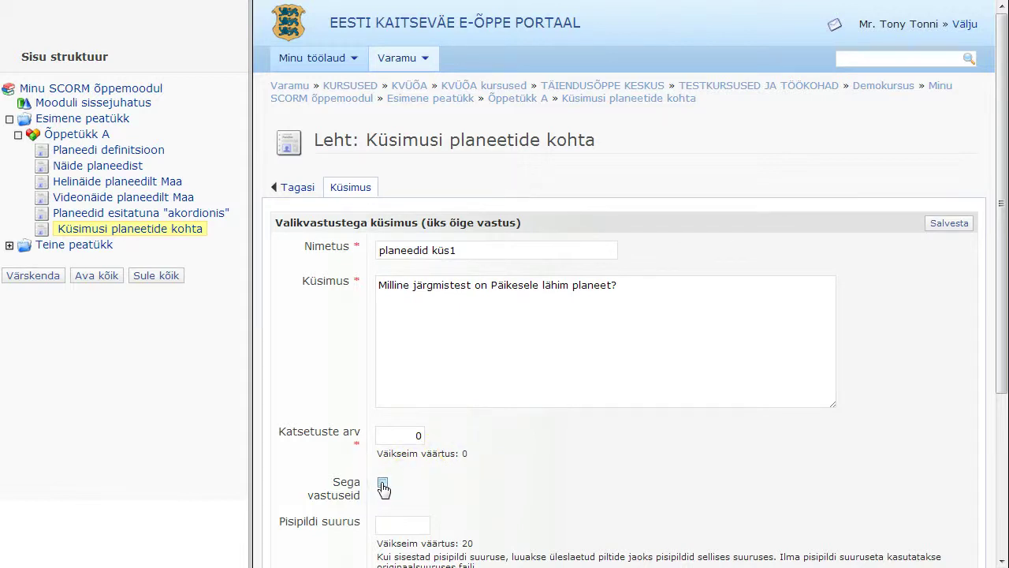
left_click(383, 484)
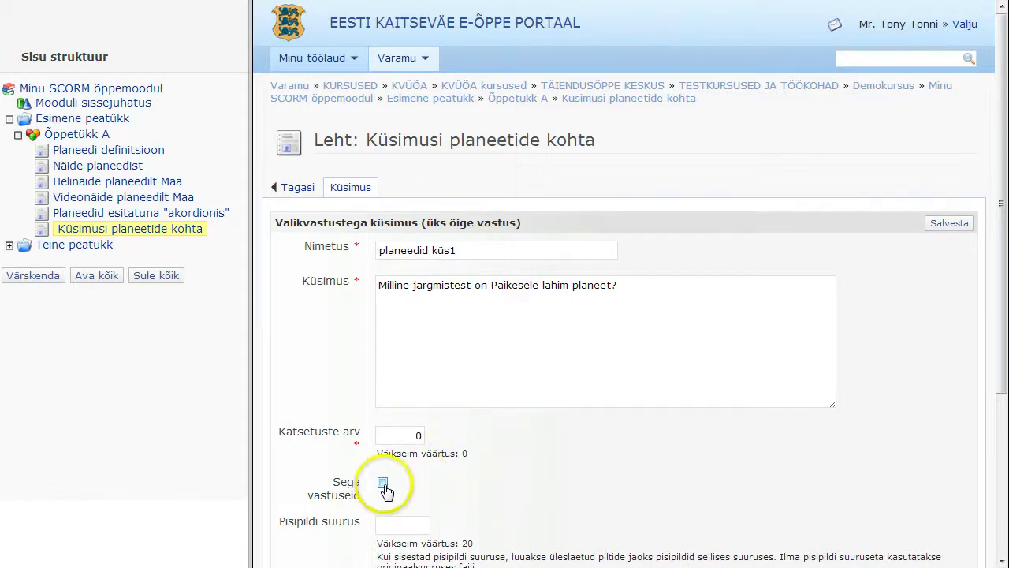
left_click(384, 484)
left_click(402, 478)
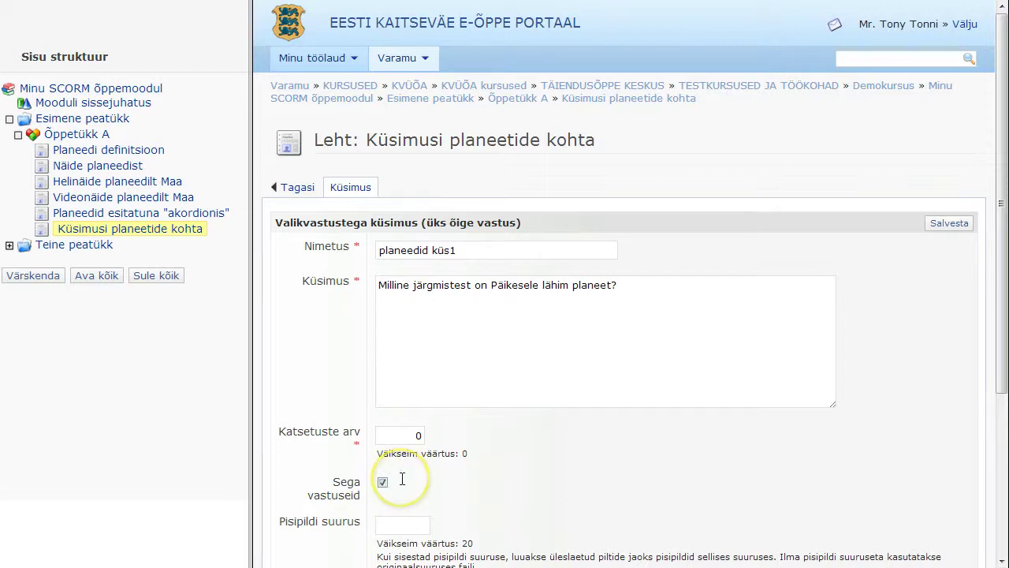
- Fill in the first answer as "Veenus" with the image file veenus.JPG and 0 points
scroll(403, 489, "down", 3)
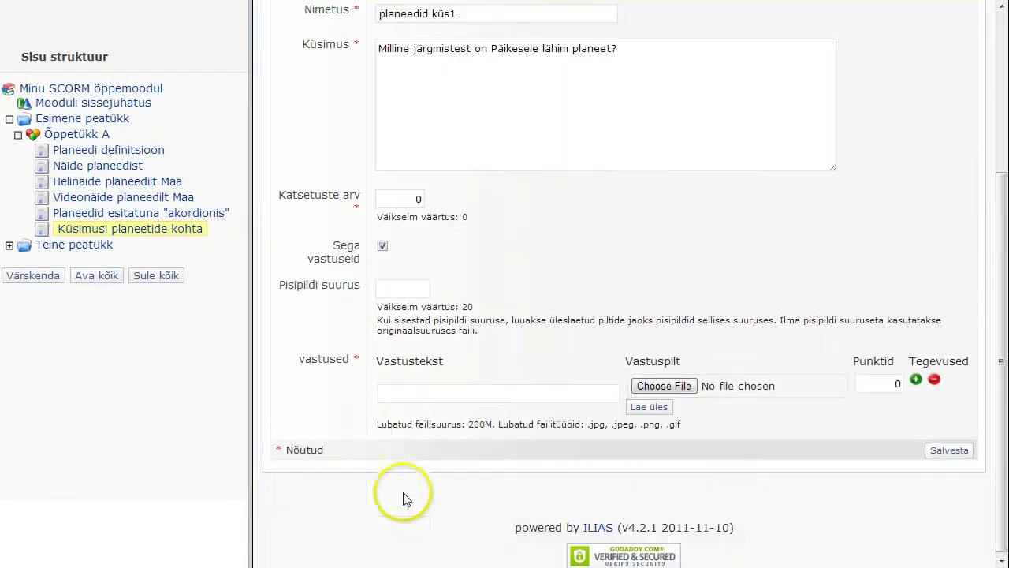
left_click(405, 383)
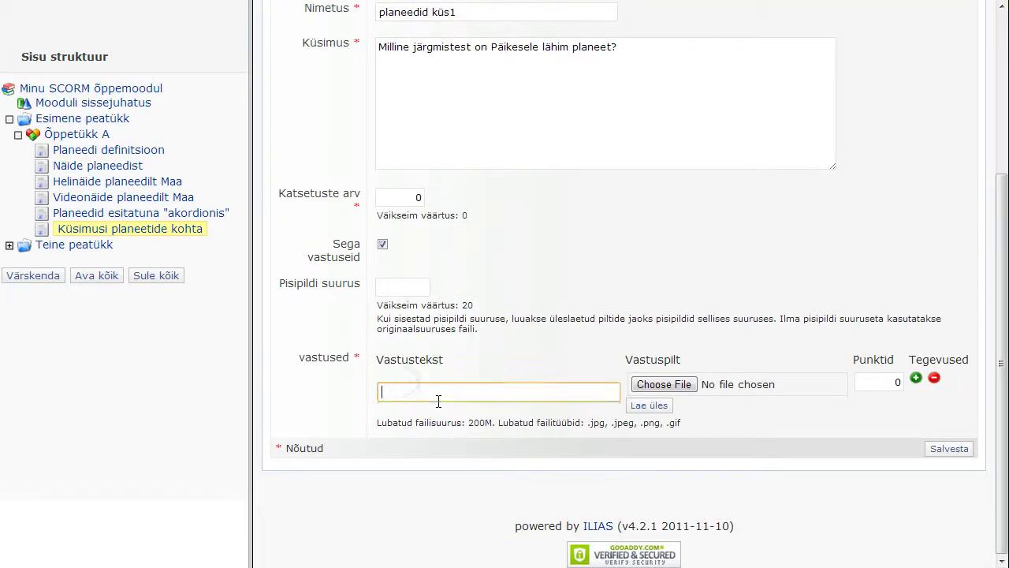
type("Veenus")
key("Tab")
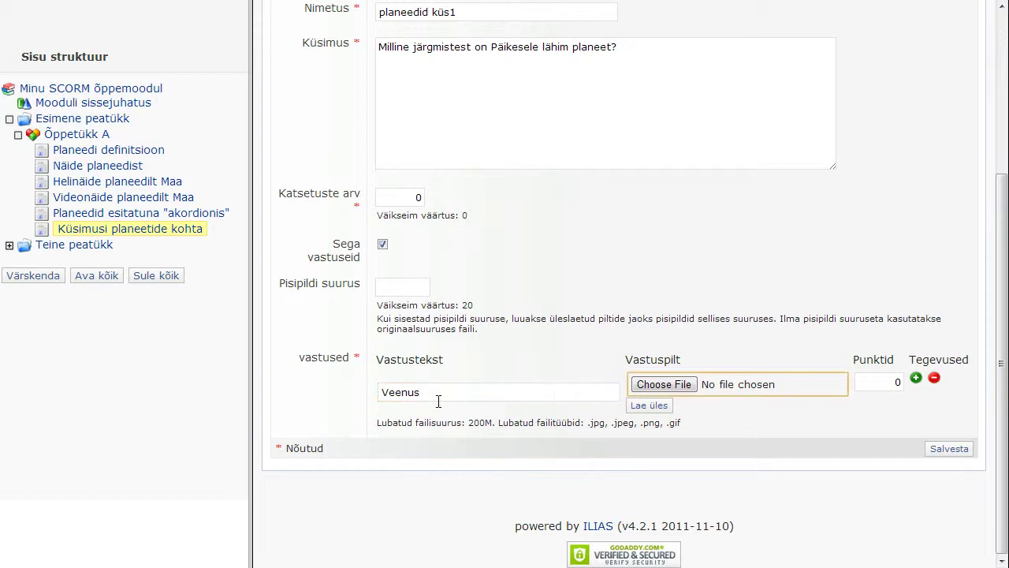
left_click(876, 378)
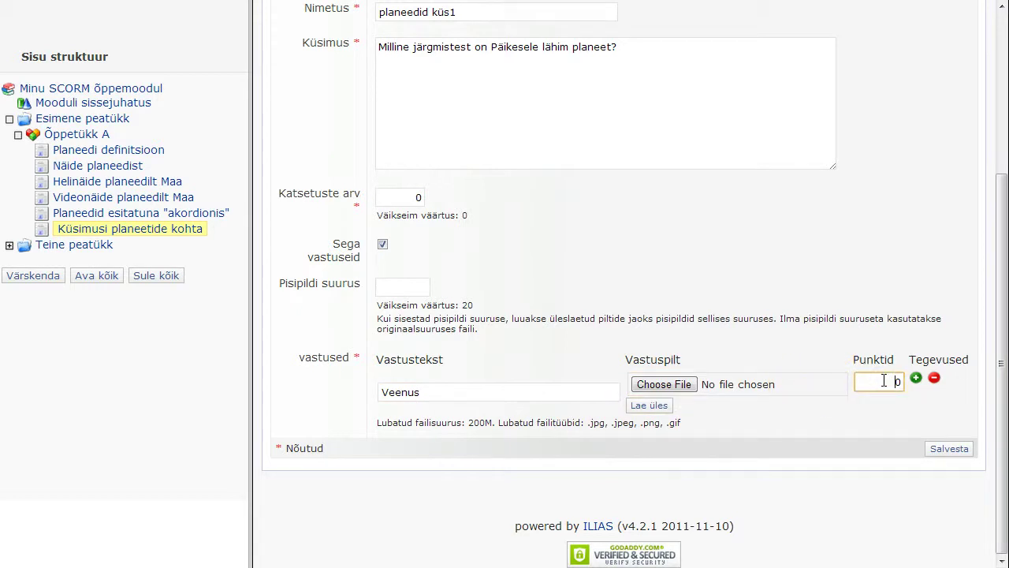
left_click(907, 398)
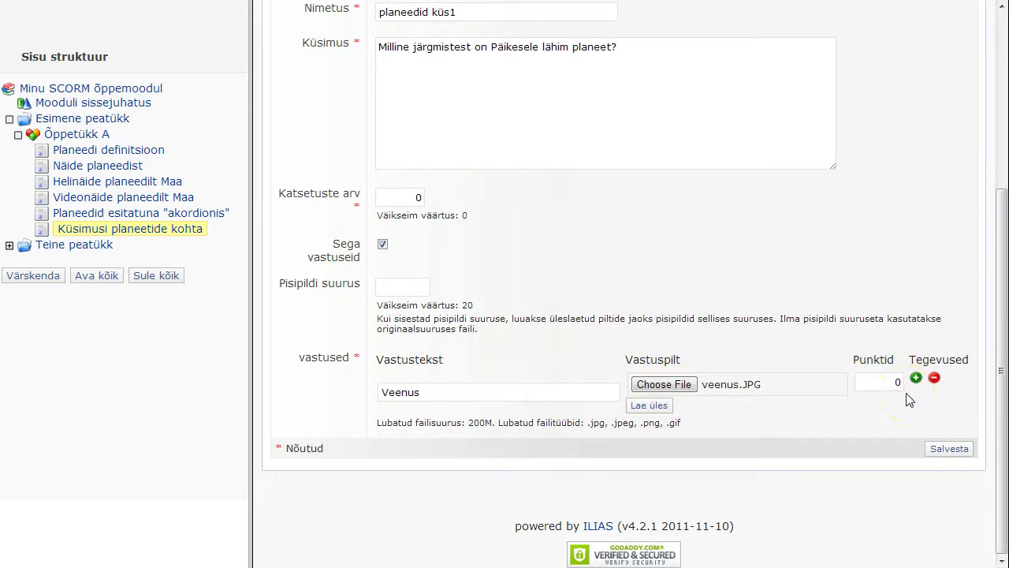
- Add a second answer "Merkuur" worth 1 point
left_click(915, 384)
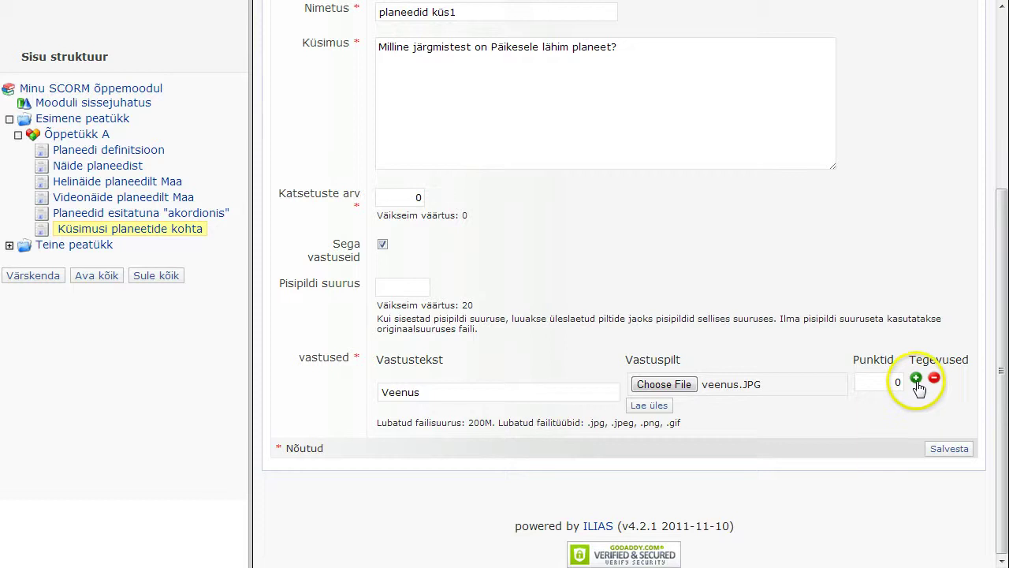
left_click(576, 438)
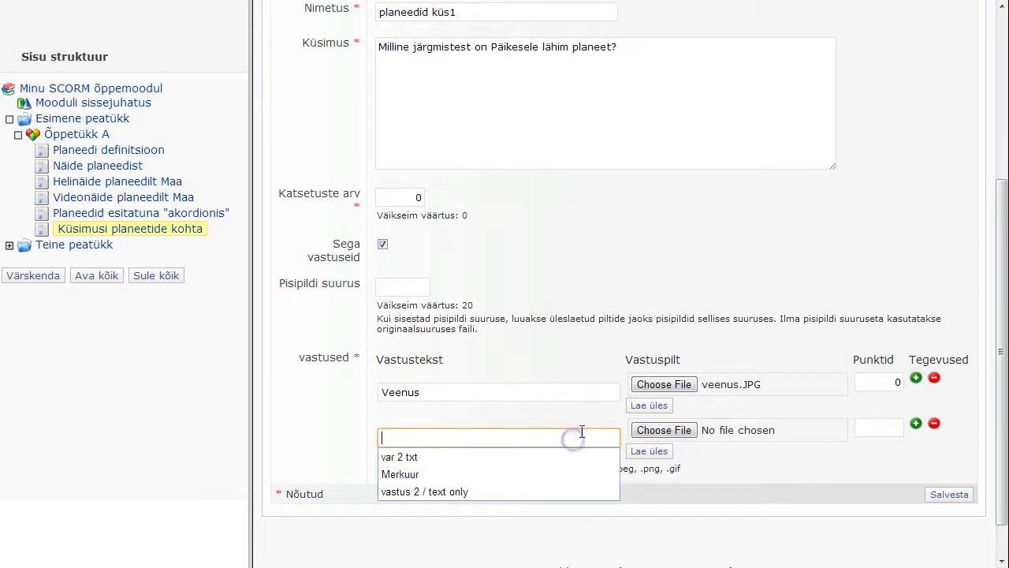
type("mer")
key("Down")
key("Return")
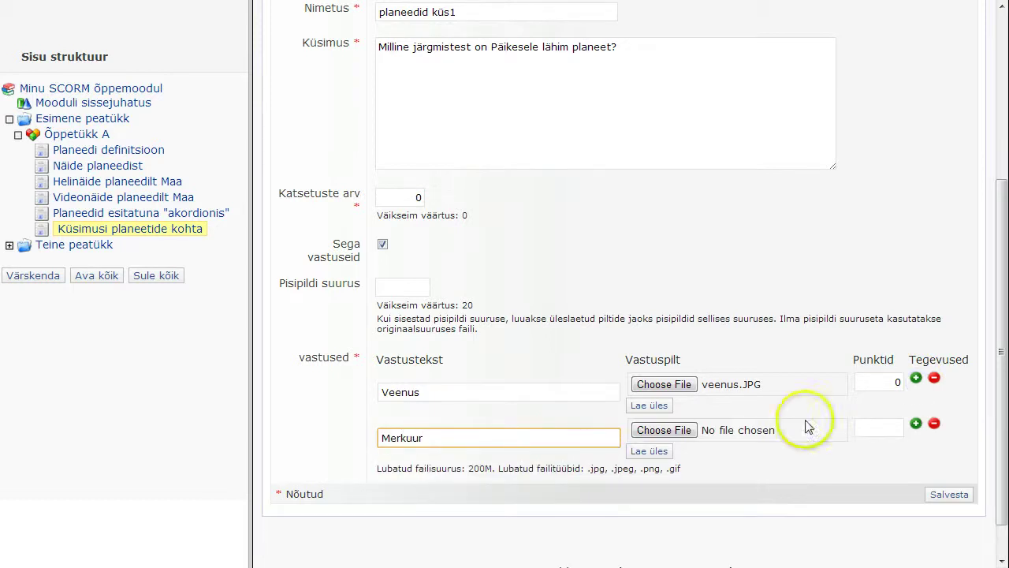
left_click(873, 428)
type("1")
- Add a third answer "Marss" worth 0 points and save the question
left_click(915, 423)
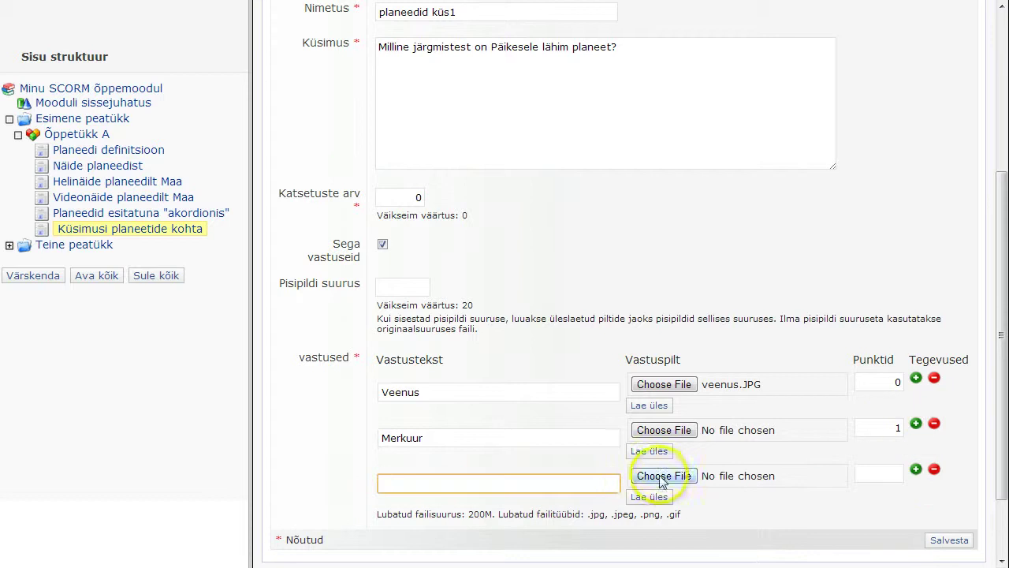
left_click(611, 480)
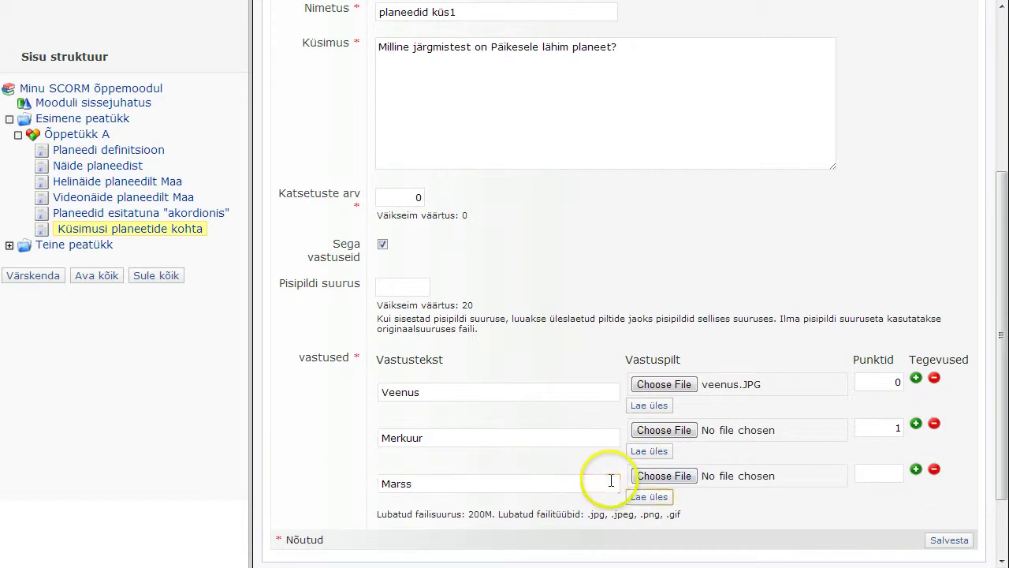
left_click(856, 474)
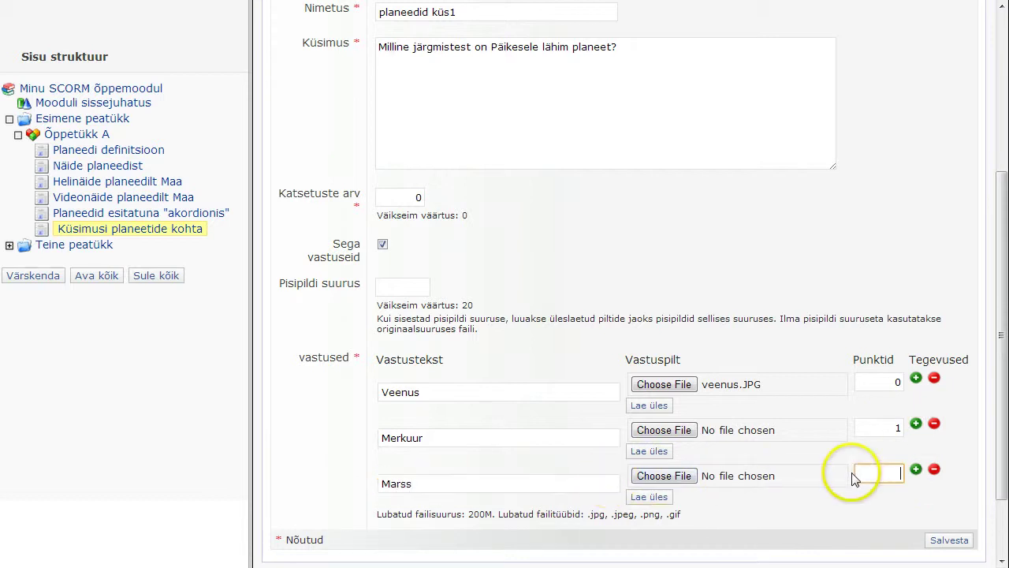
left_click(952, 540)
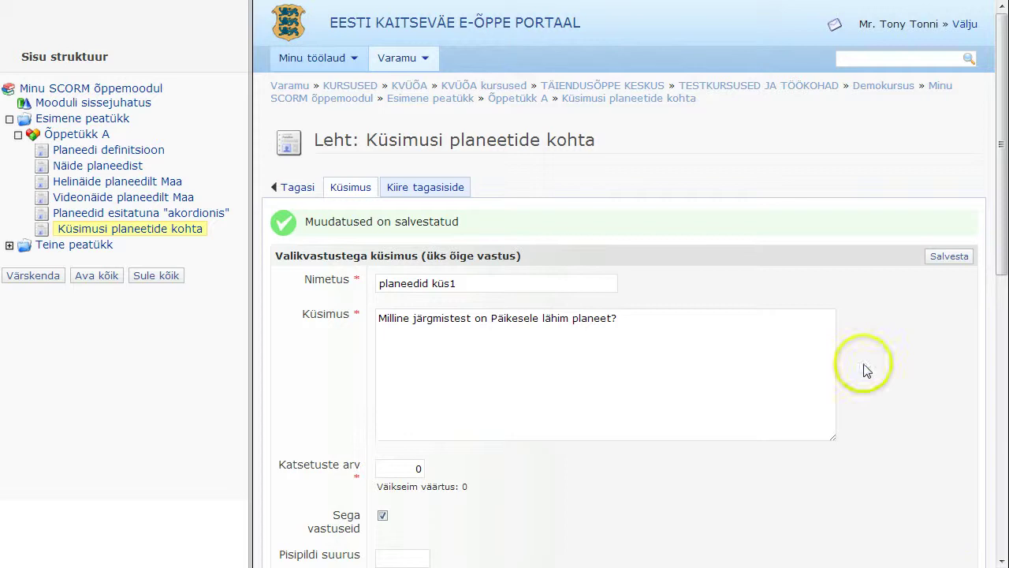
scroll(865, 369, "down", 6)
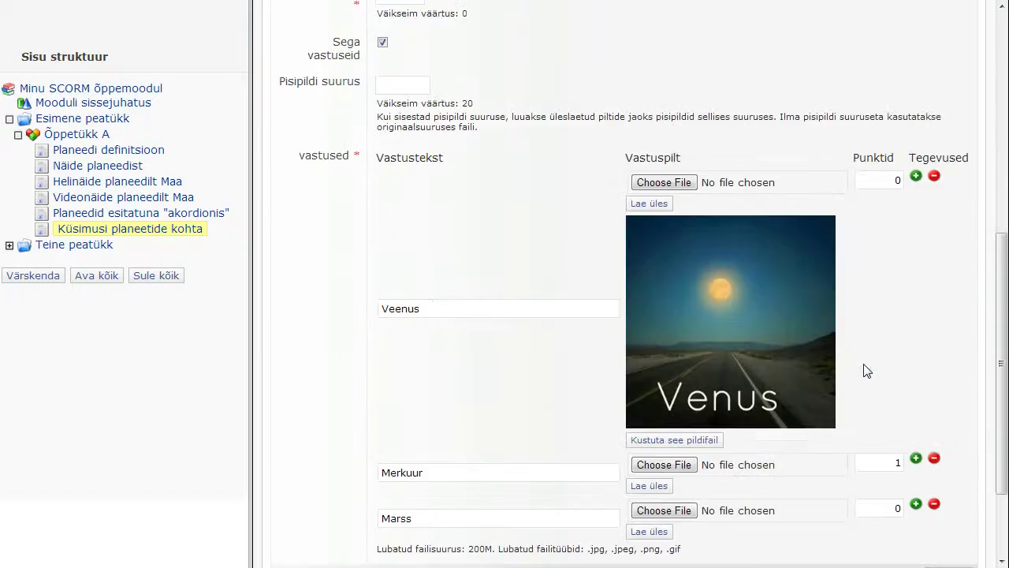
- Attach the image files merkuur.JPG and marss.JPG to the Merkuur and Marss answers and save the question
scroll(865, 370, "down", 1)
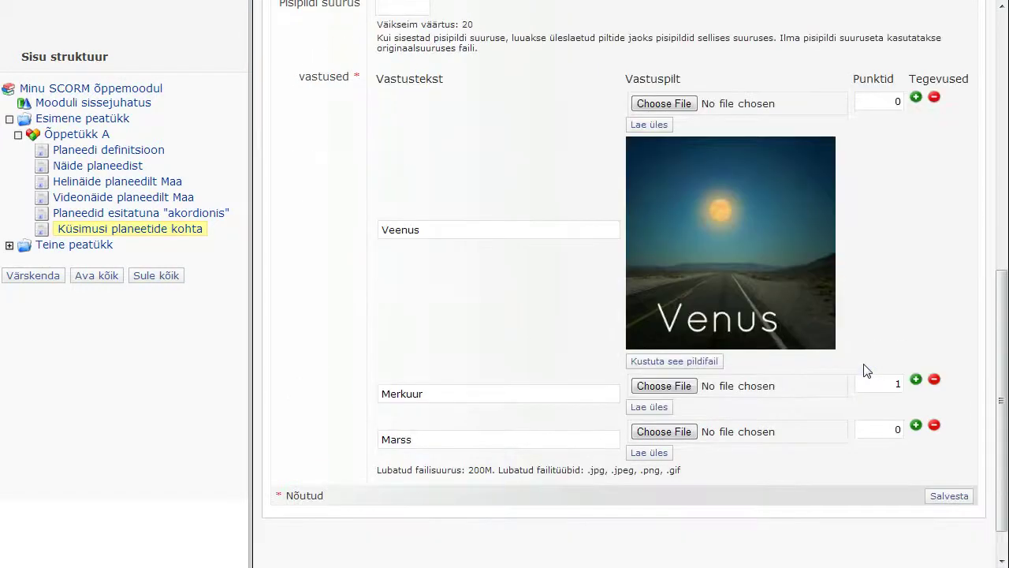
scroll(866, 369, "down", 1)
left_click(726, 342)
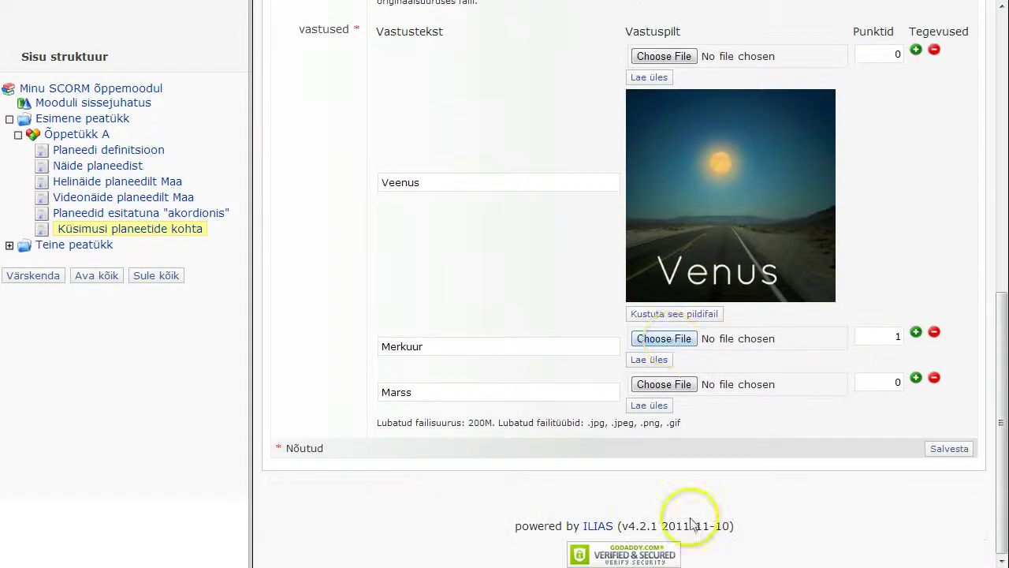
key("Escape")
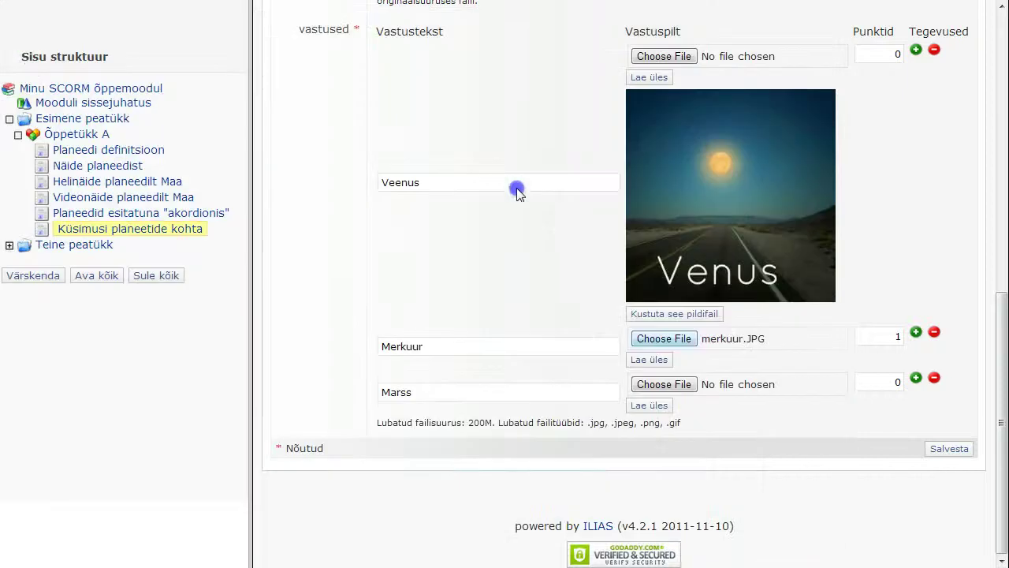
left_click(672, 384)
left_click(410, 184)
double_click(409, 184)
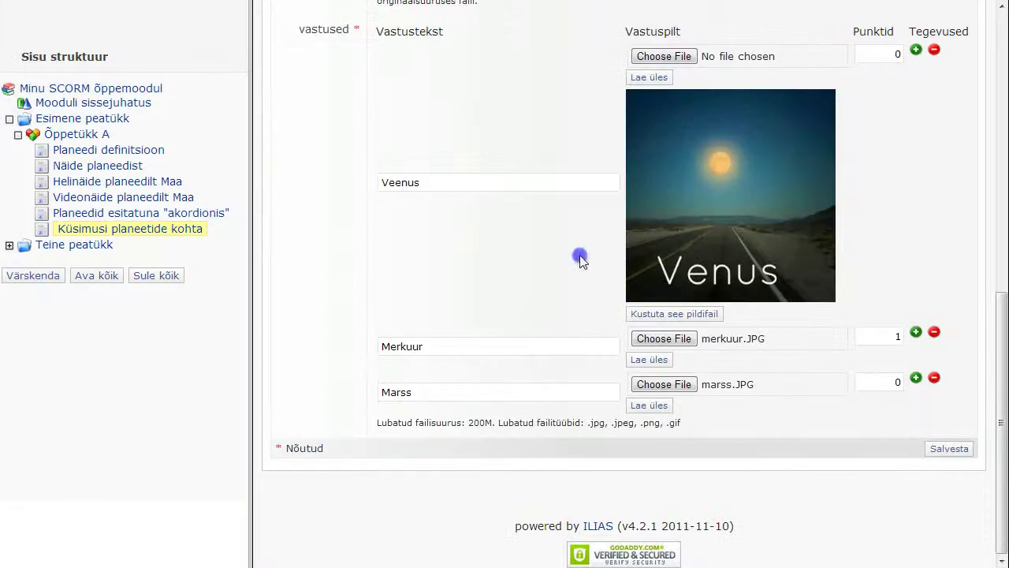
left_click(948, 448)
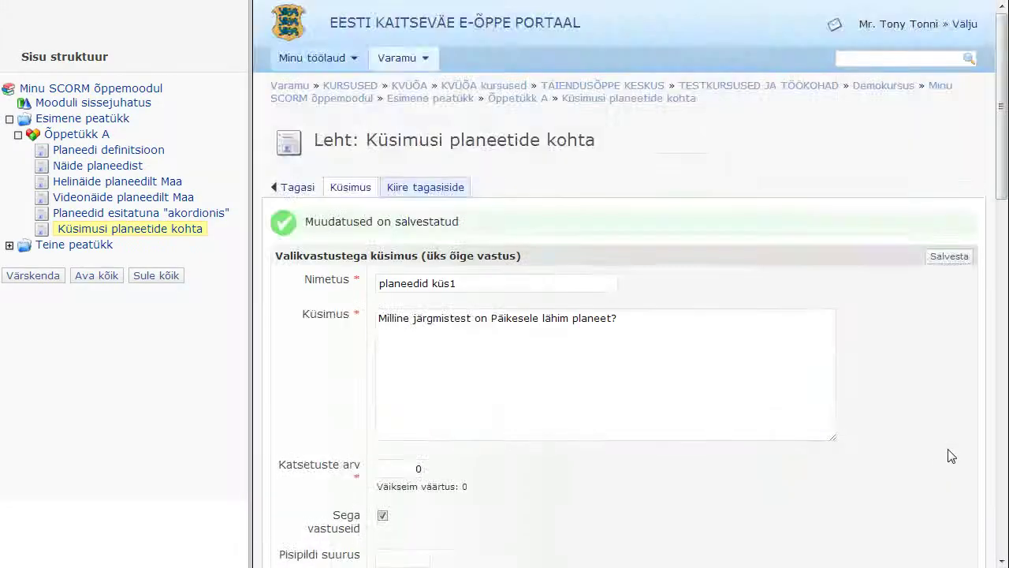
- Set the question's thumbnail size (Pisipildi suurus) to 100 and save the question
scroll(951, 457, "down", 15)
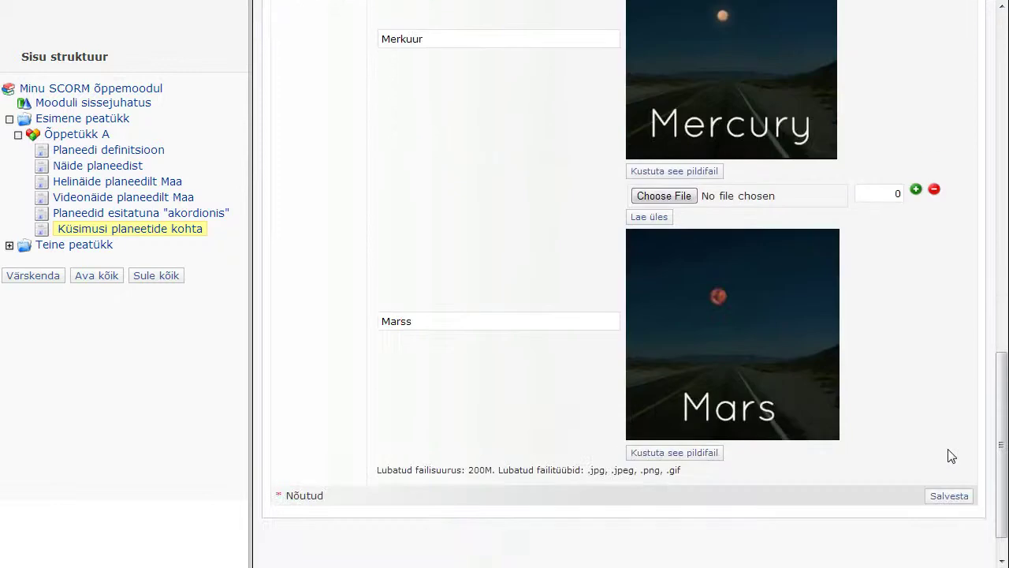
scroll(903, 409, "up", 1)
scroll(903, 409, "up", 9)
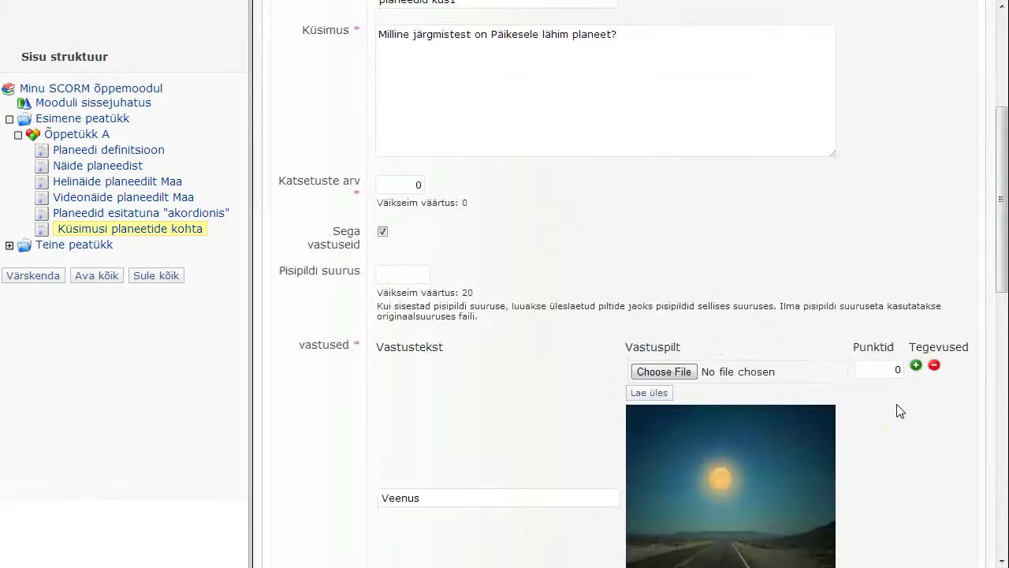
left_click(418, 273)
type("100")
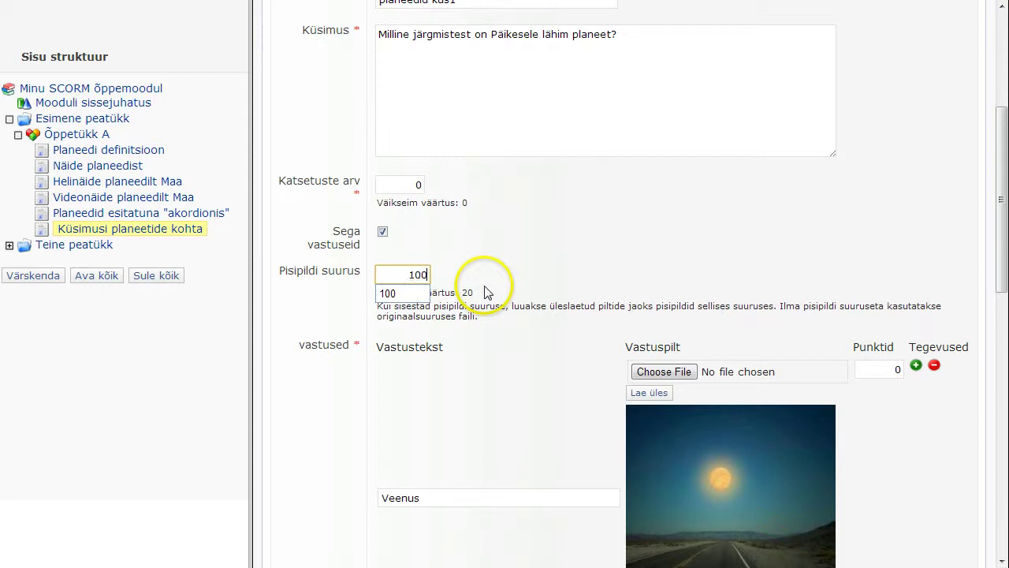
left_click(395, 294)
scroll(975, 264, "down", 7)
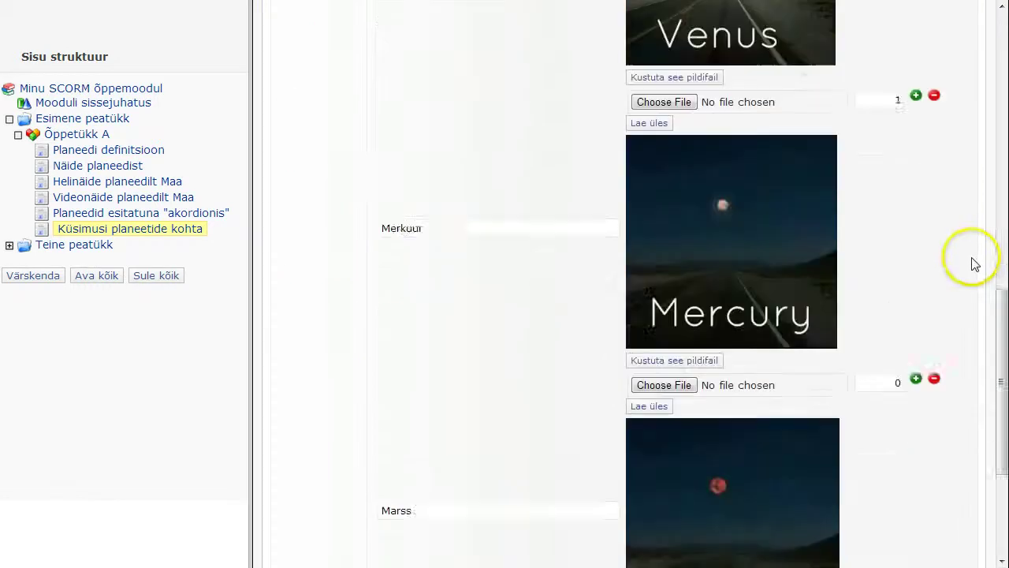
scroll(975, 264, "down", 3)
left_click(949, 449)
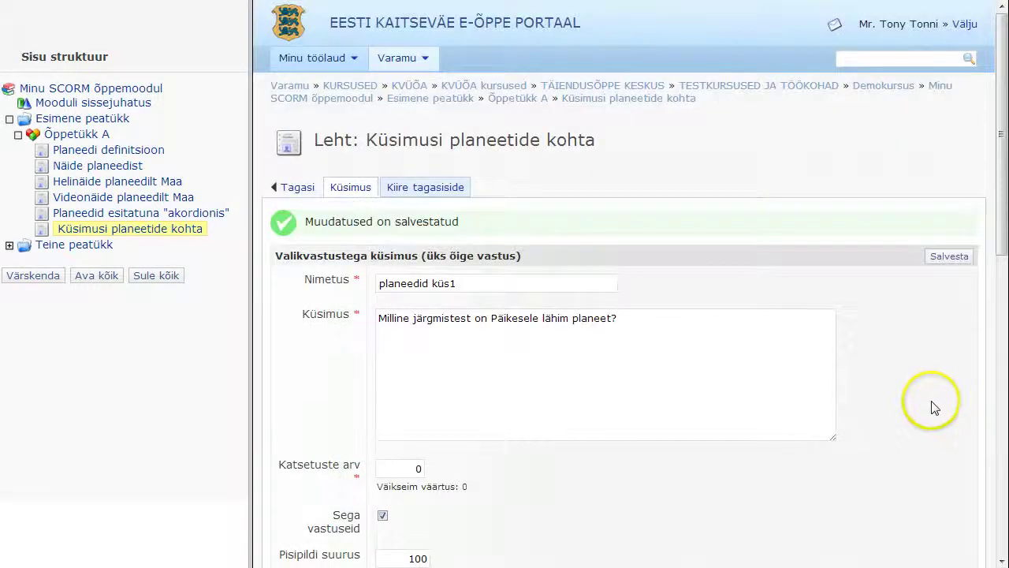
- Return from the question to its page and preview how the question and answer thumbnails look
scroll(917, 392, "down", 10)
scroll(916, 392, "up", 10)
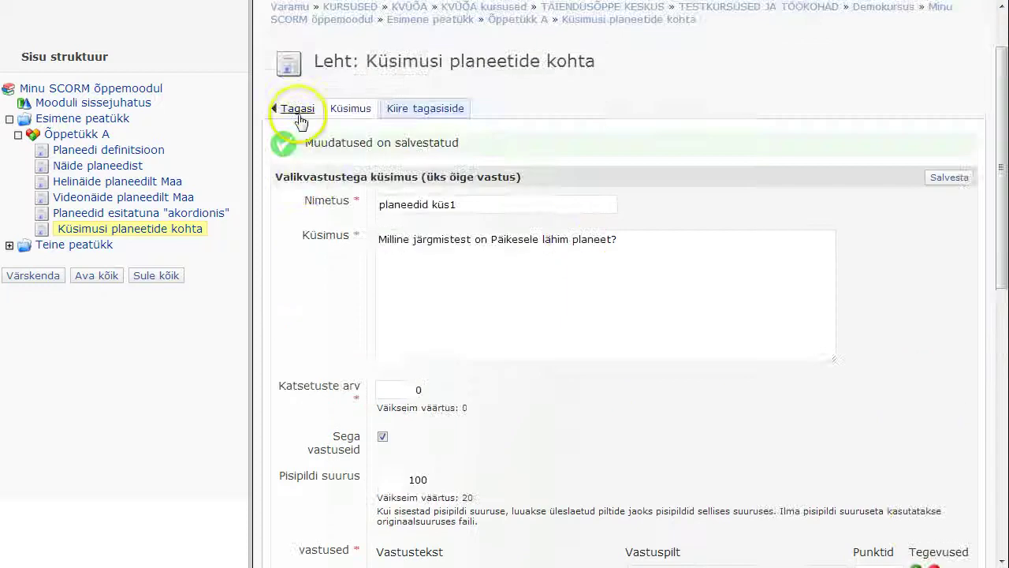
left_click(300, 110)
left_click(339, 186)
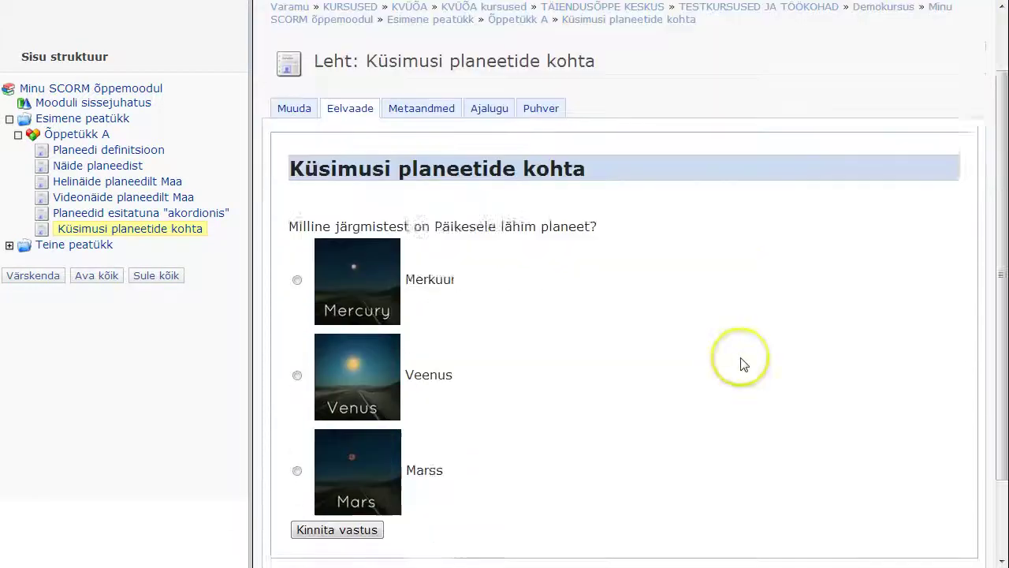
scroll(741, 364, "down", 2)
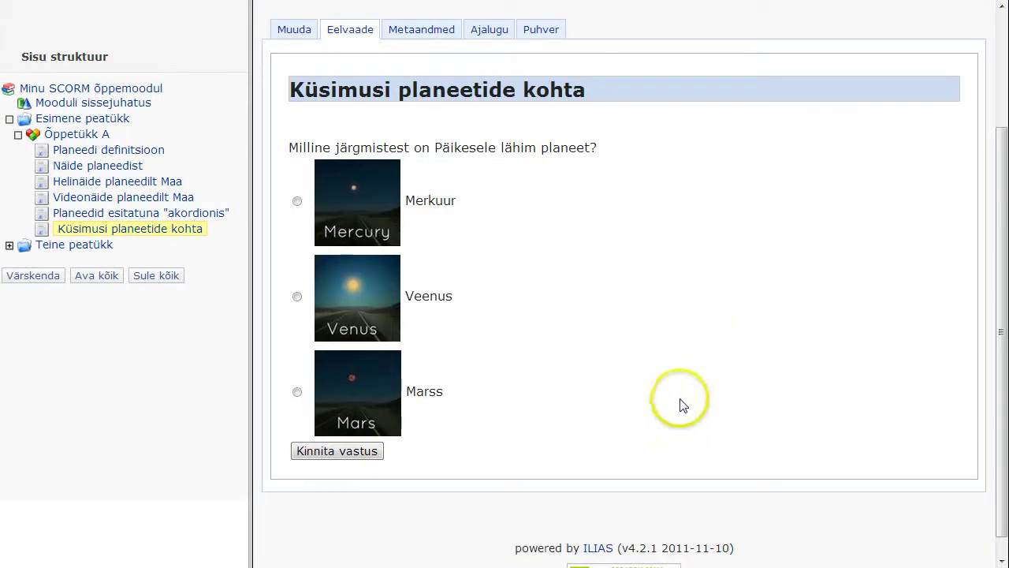
- Insert a new question of type "Vertikaalne järjestusküsimus" below the existing question on the page
left_click(296, 35)
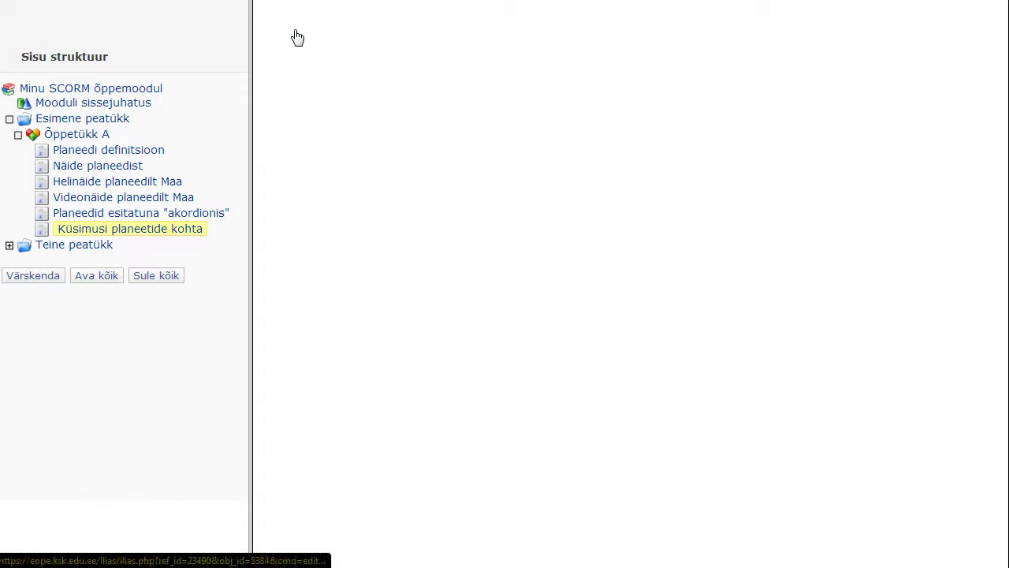
scroll(727, 338, "down", 5)
left_click(623, 188)
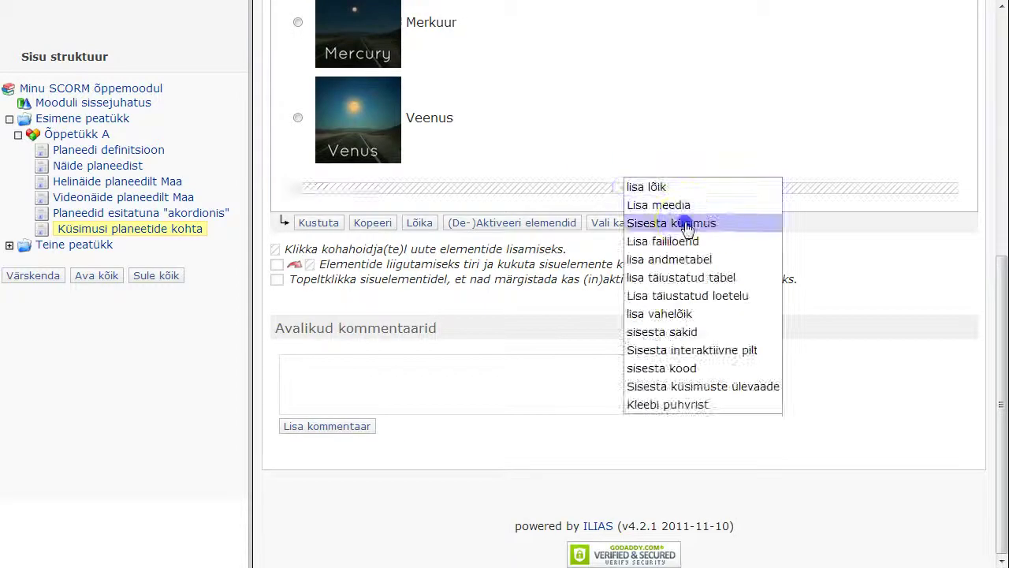
left_click(686, 224)
left_click(628, 272)
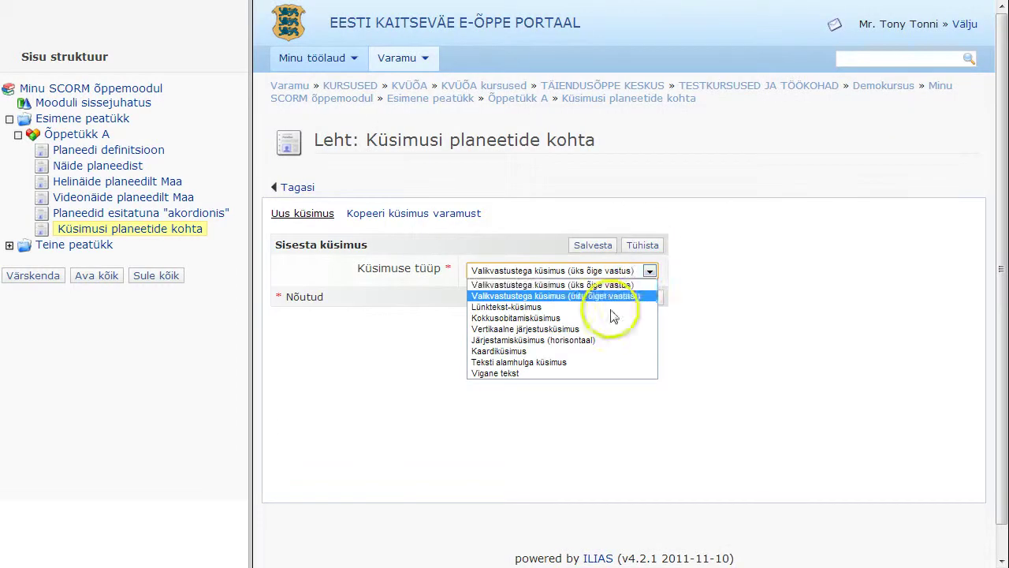
left_click(592, 329)
left_click(597, 299)
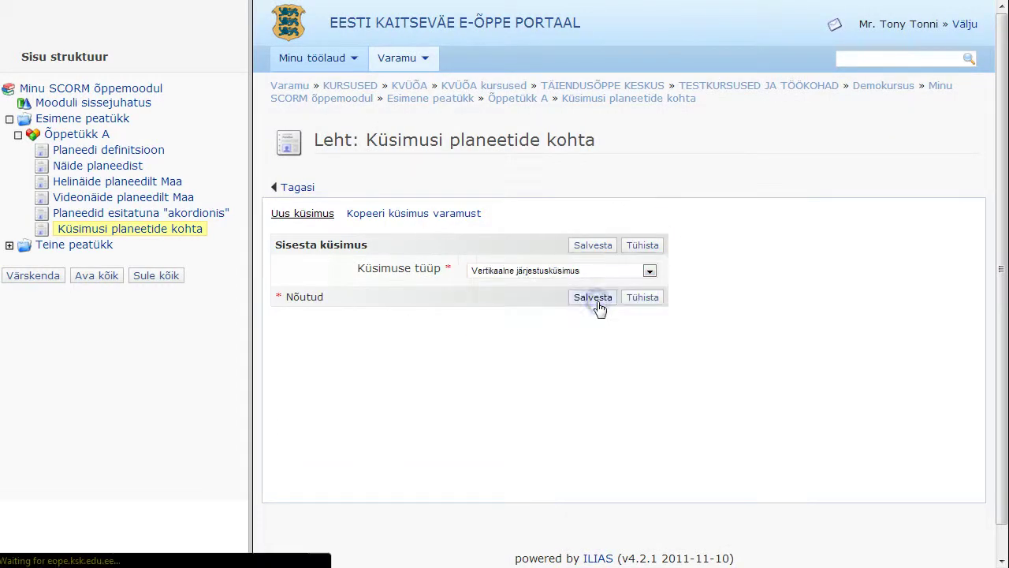
left_click(623, 314)
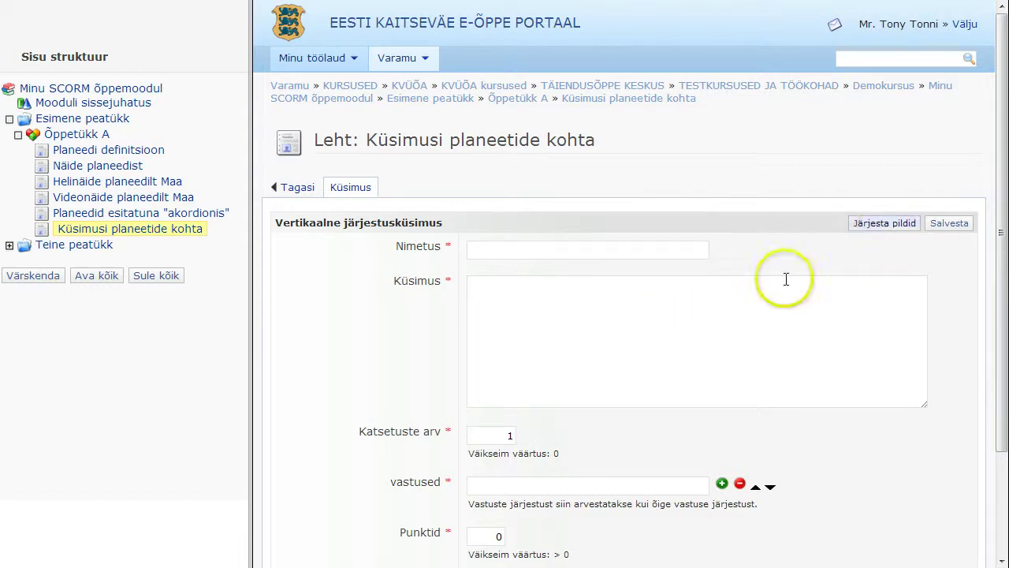
- Name the question "planeedid küs2", enter the text "Järjesta Päikesesüsteemi planeedid, Päikese poolt loetuna." and set the number of attempts (Katsetuste arv) to 0
left_click(574, 249)
type("plane")
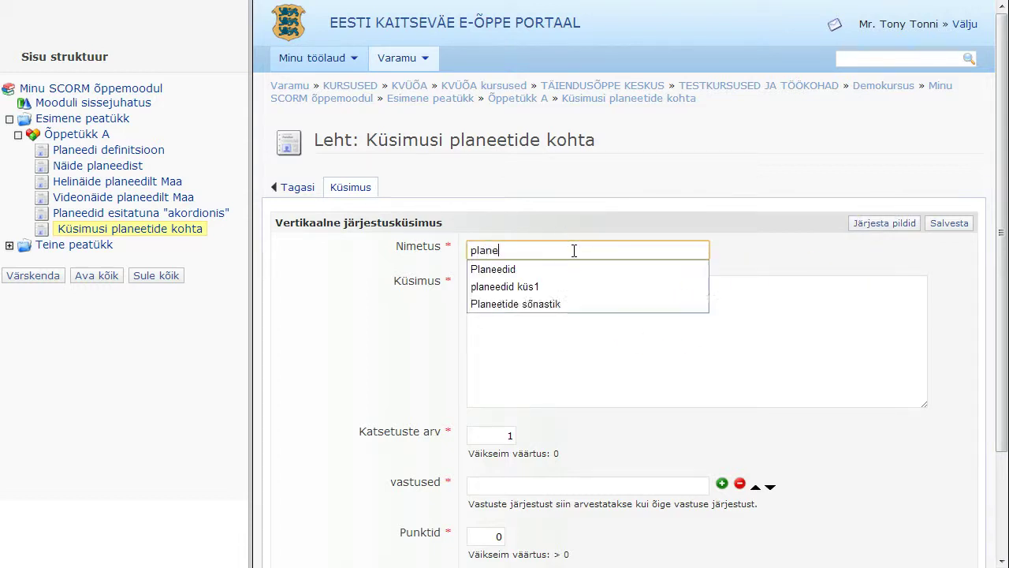
type("edid küs")
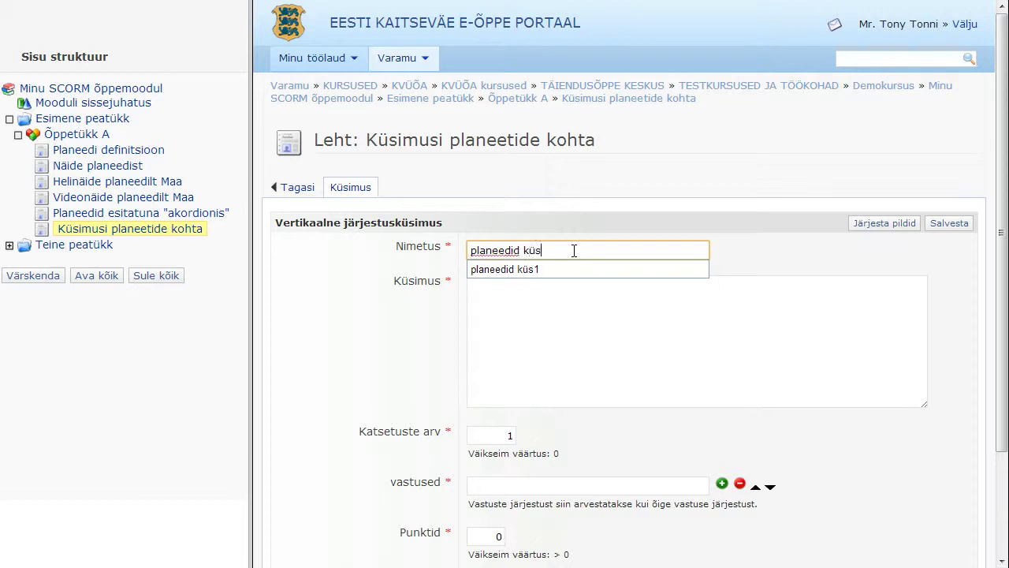
type("2")
key("Tab")
type("Järjesta Päikesesüsteemi planeedid, Päikese poolt loetuna.")
key("Tab")
type("0")
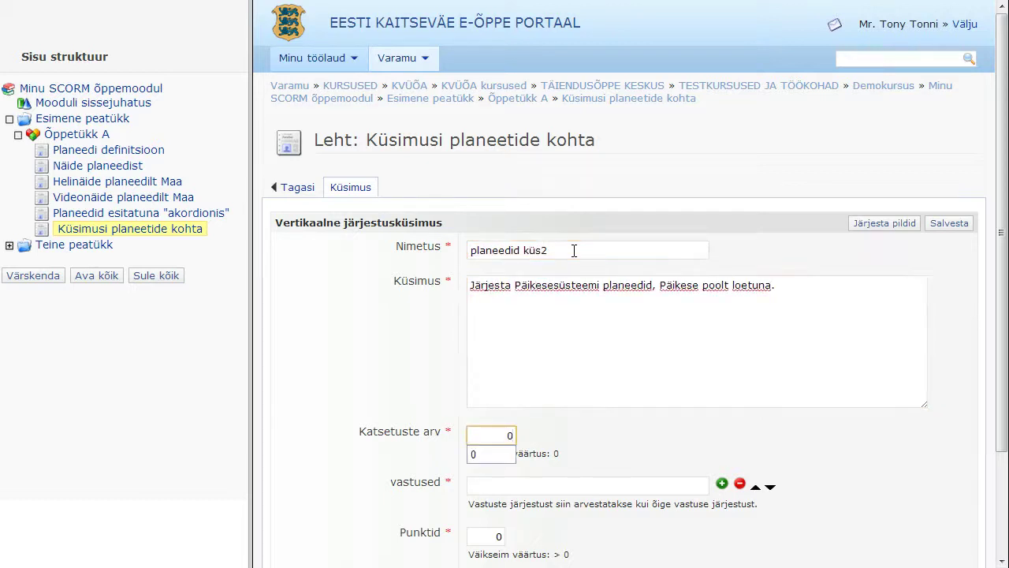
left_click(477, 449)
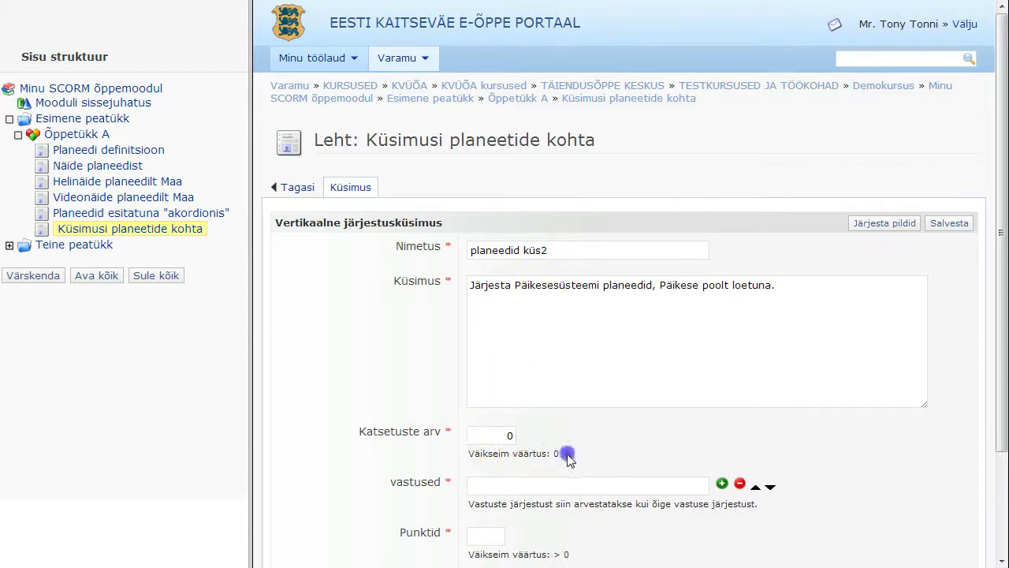
- Enter "Merkuur", "Veenus" and "Maa" as the first three answers of the ordering question
scroll(573, 455, "down", 3)
left_click(528, 486)
left_click(527, 353)
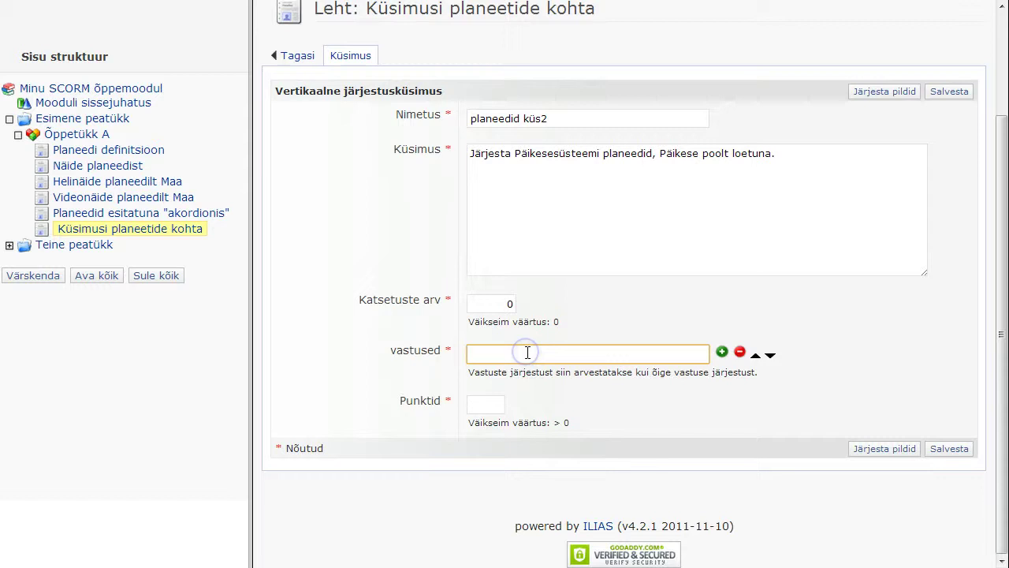
type("Merkuur")
key("Return")
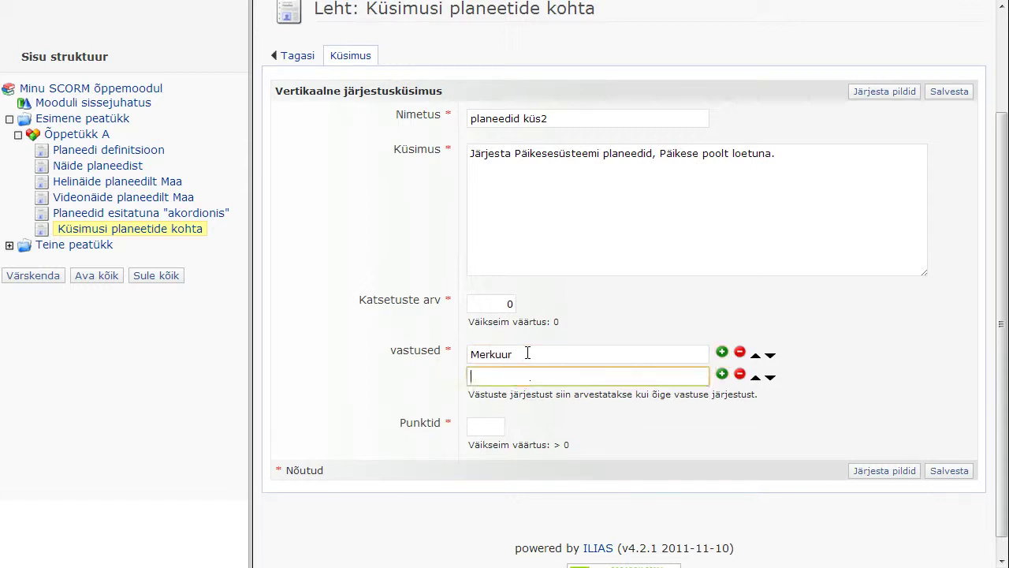
type("Veenus")
key("Return")
type("Maa")
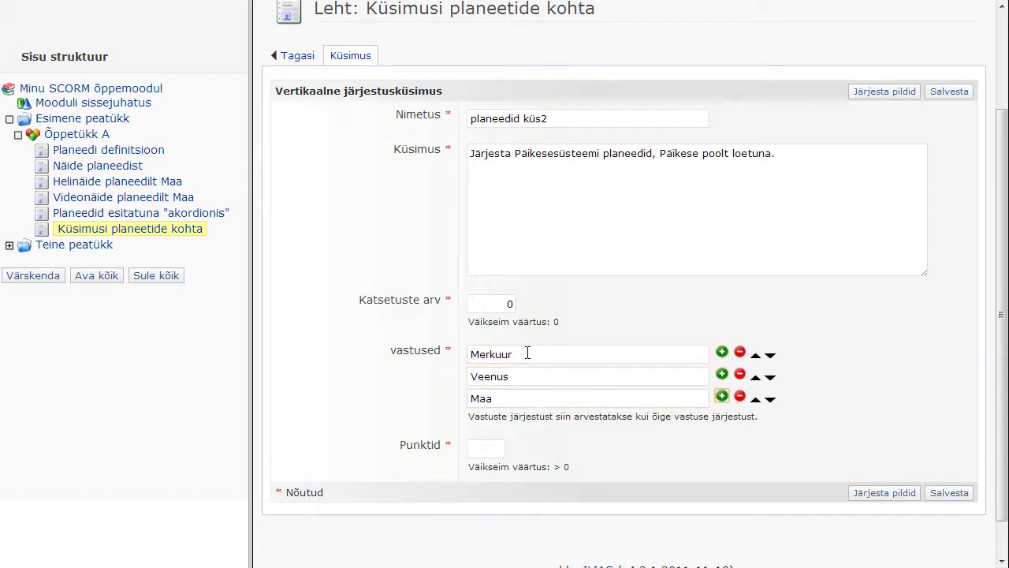
- Add the answers "Marss" and "Jupiter", set the points (Punktid) to 2 and save the question
key("Return")
type("Marss")
key("Return")
type("Jupit")
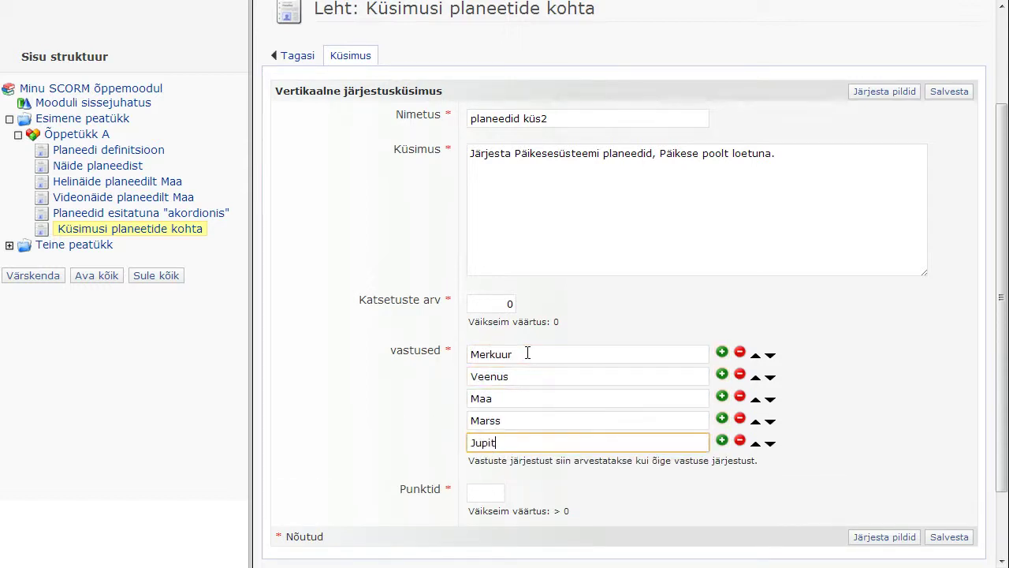
type("er")
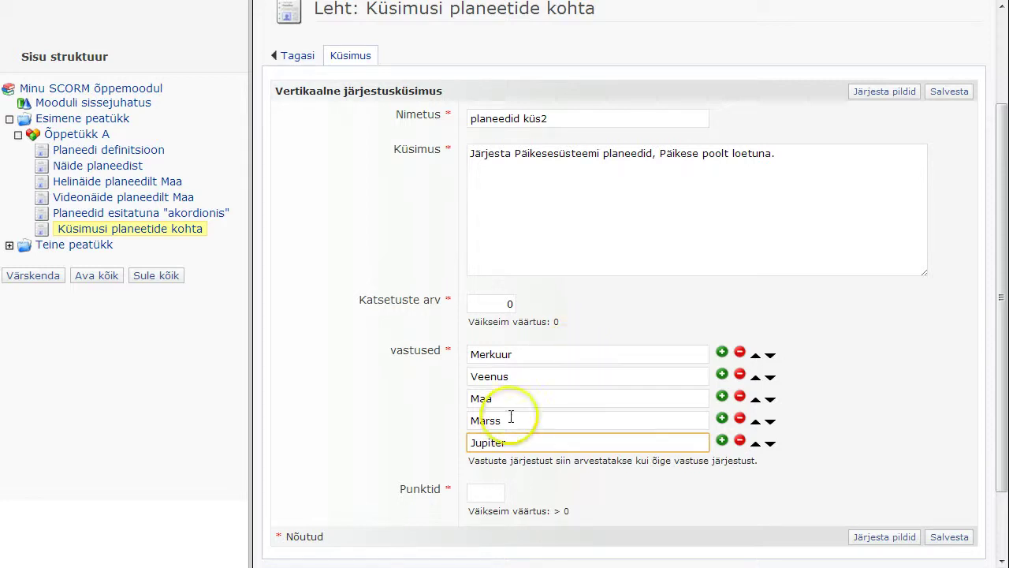
left_click(491, 493)
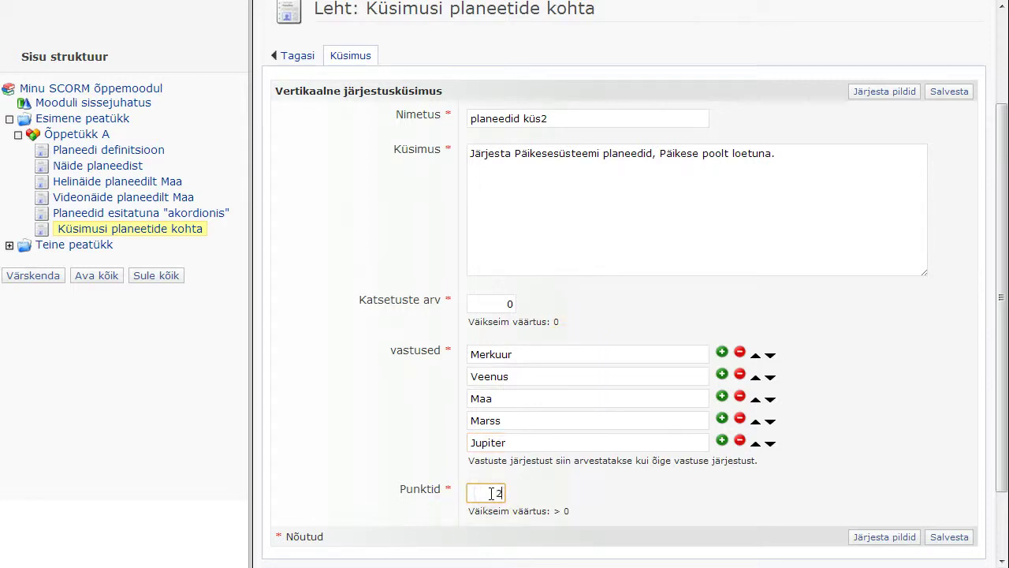
left_click(948, 538)
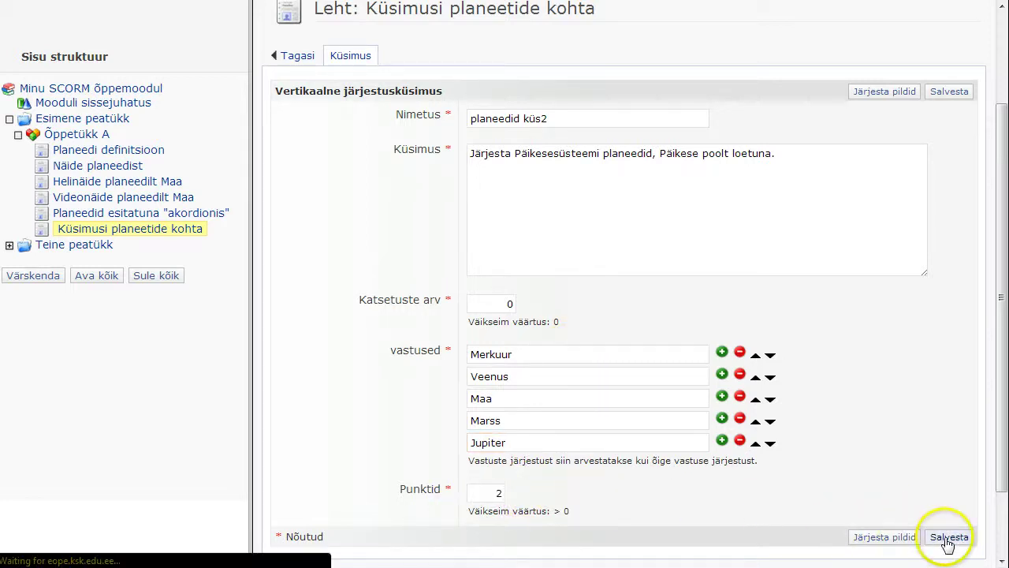
- Return to the question page and preview the new ordering question
left_click(298, 191)
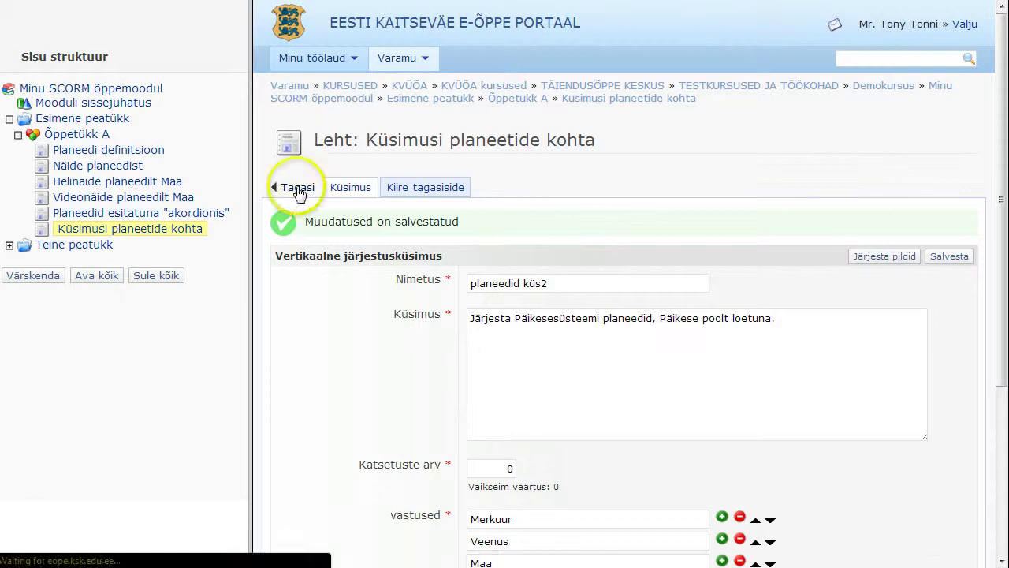
left_click(349, 191)
scroll(592, 331, "down", 6)
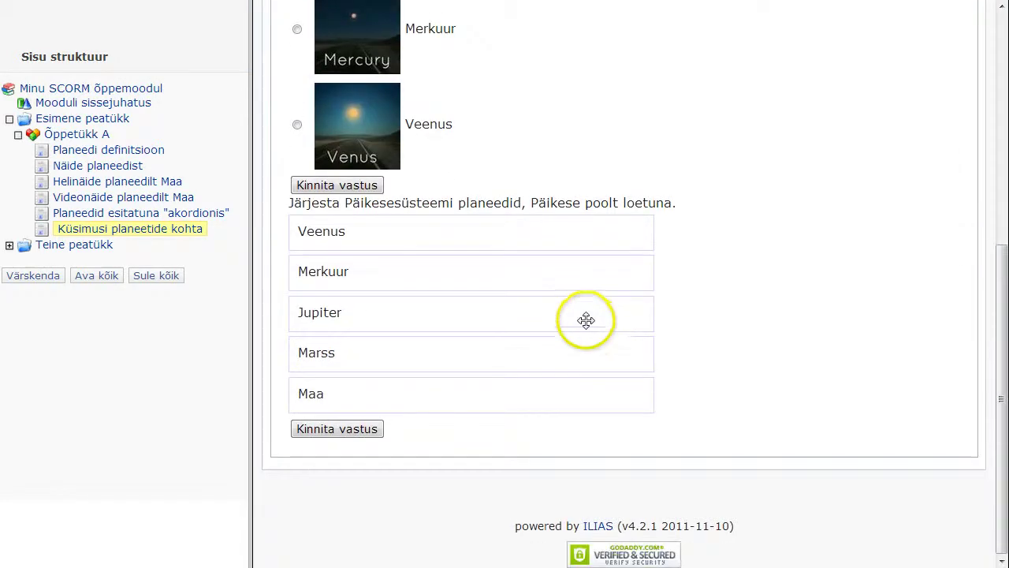
- Arrange the previewed planets in the order Merkuur, Veenus, Maa, Marss, Jupiter and submit the answer
mouse_move(396, 276)
left_mouse_down()
mouse_move(389, 244)
mouse_move(390, 273)
left_mouse_up()
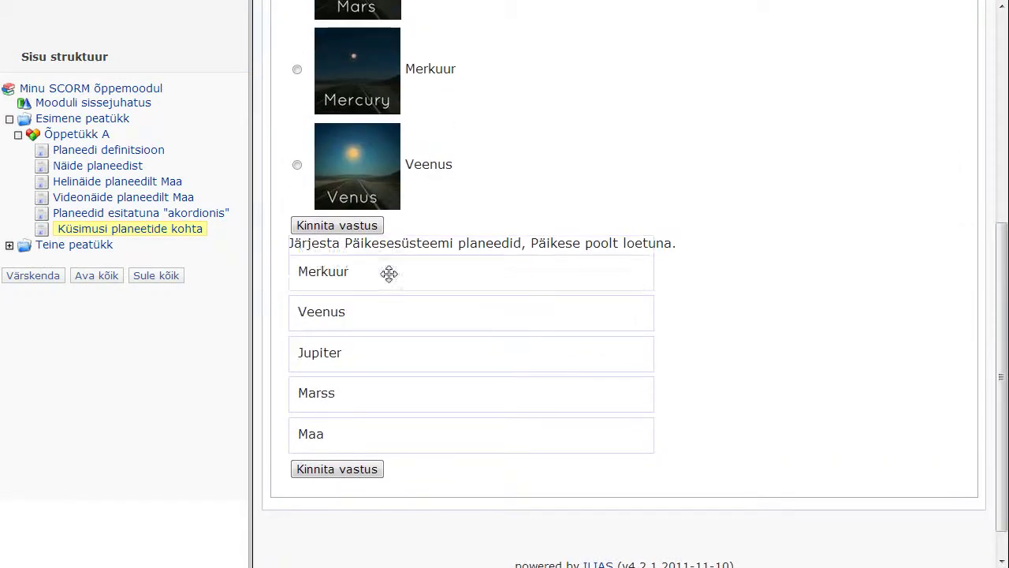
left_click_drag(365, 420, 374, 449)
left_click(489, 473)
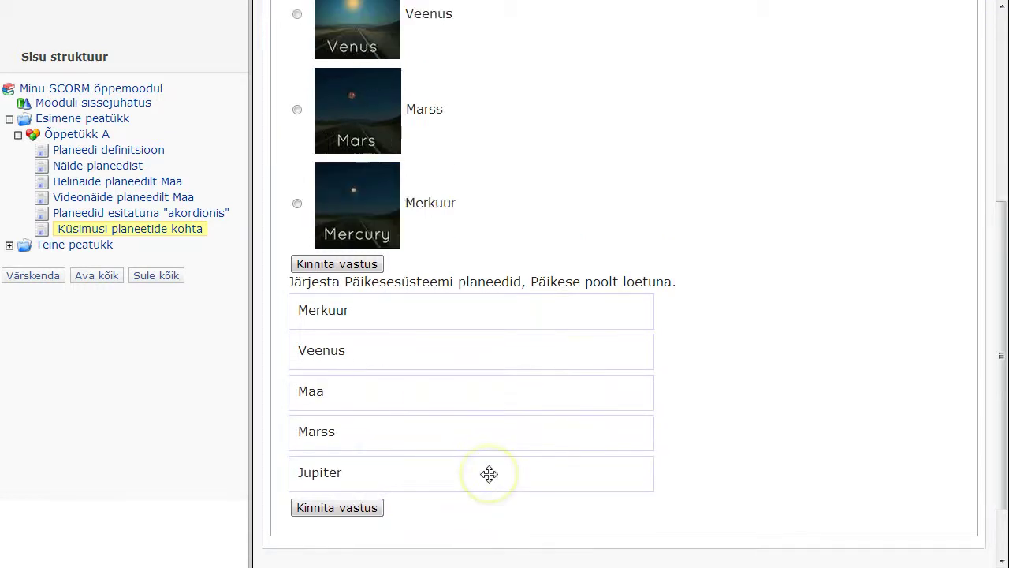
left_click(361, 509)
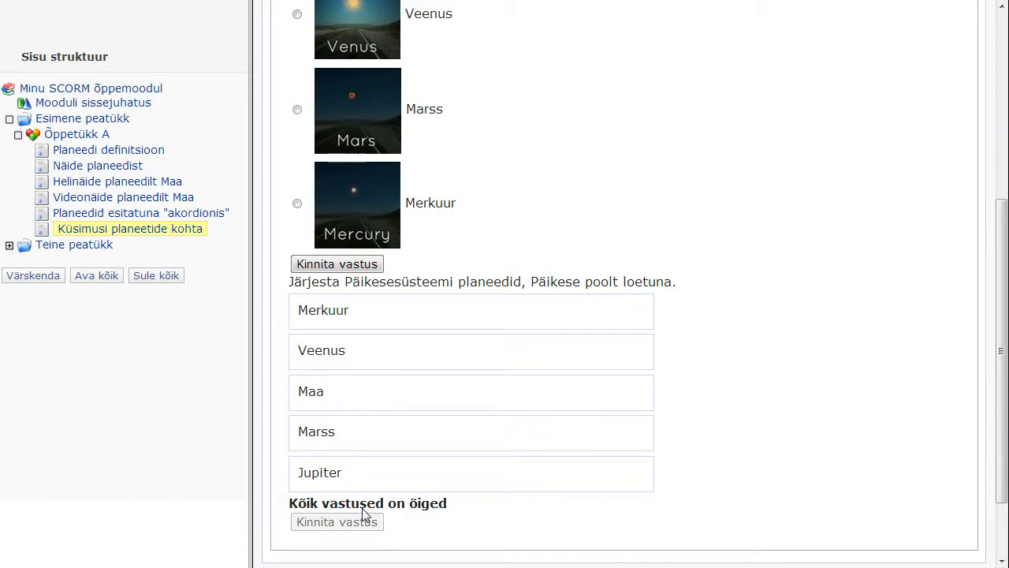
left_click(364, 508)
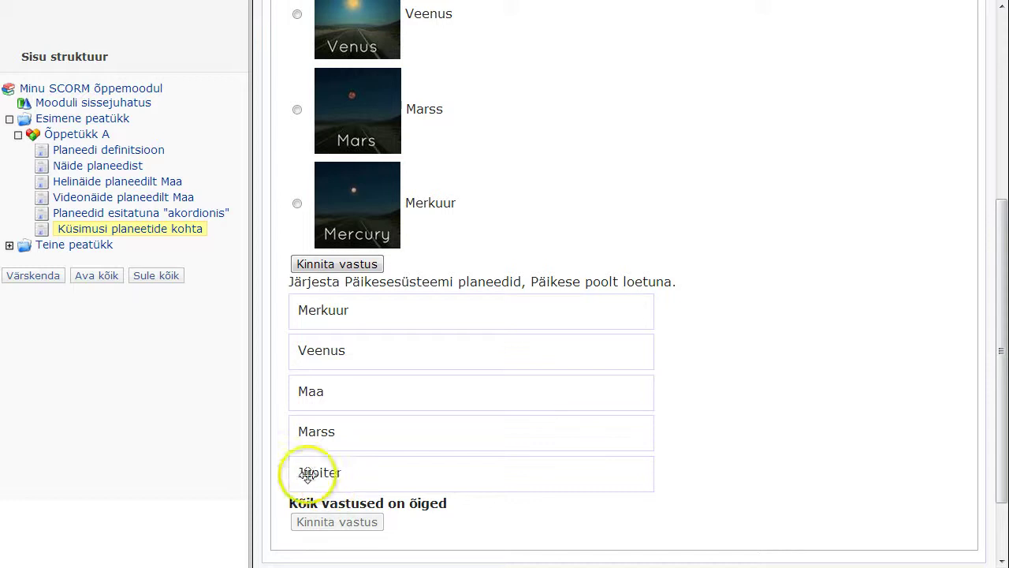
- Leave the preview, return to editing the page and open the planet-ordering question for editing
scroll(286, 474, "up", 1)
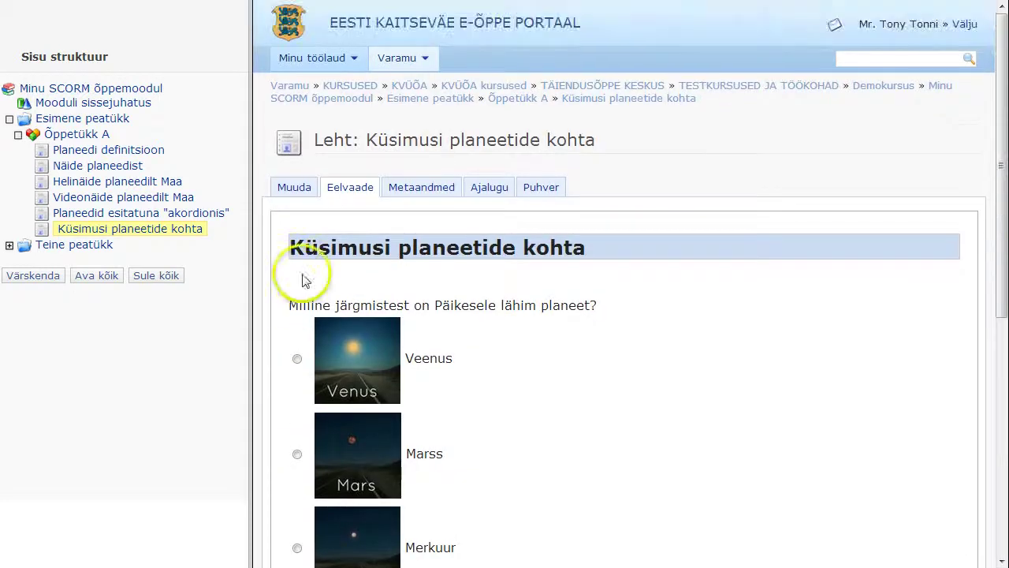
left_click(290, 188)
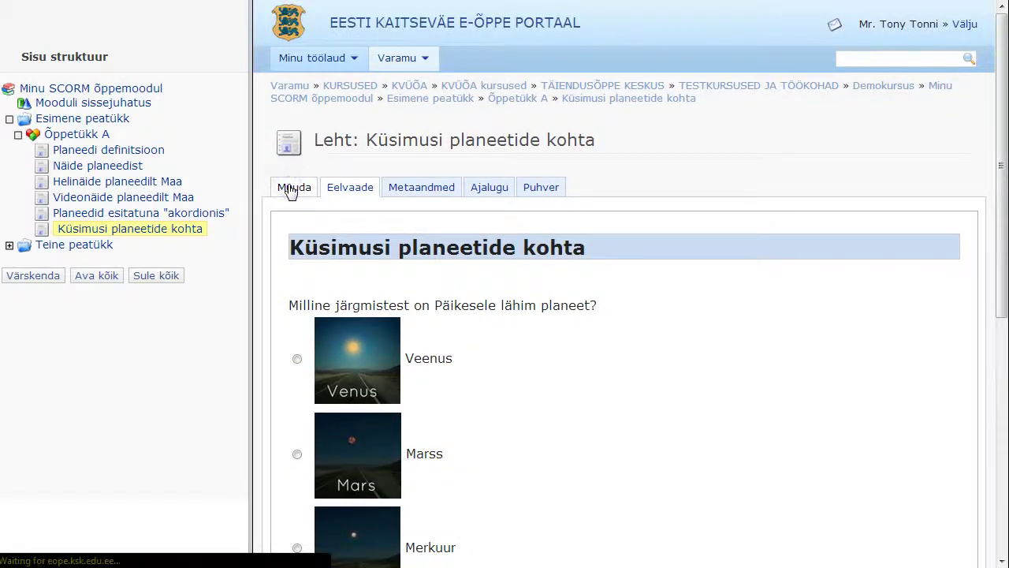
scroll(717, 428, "down", 6)
left_click(753, 220)
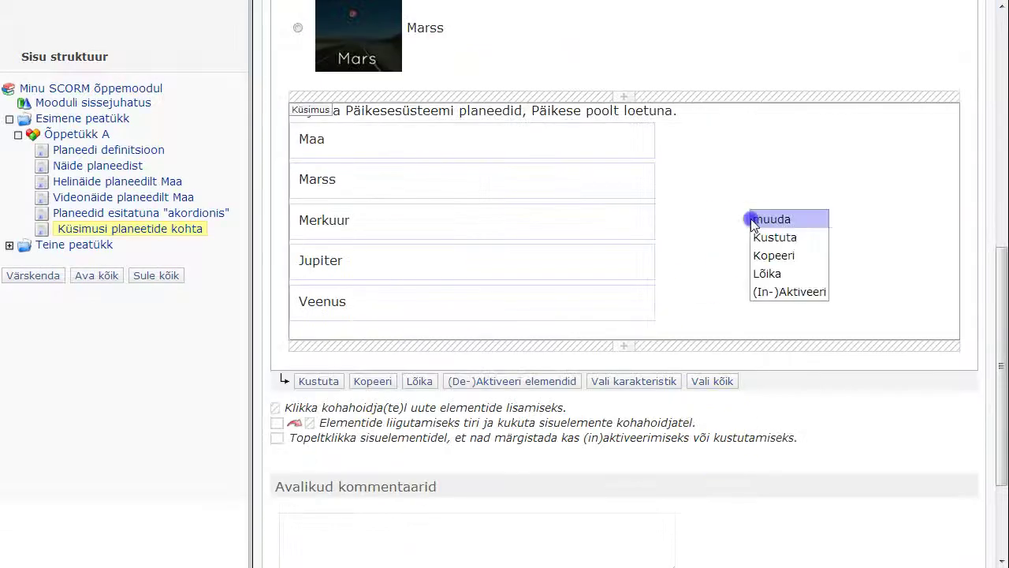
left_click(755, 220)
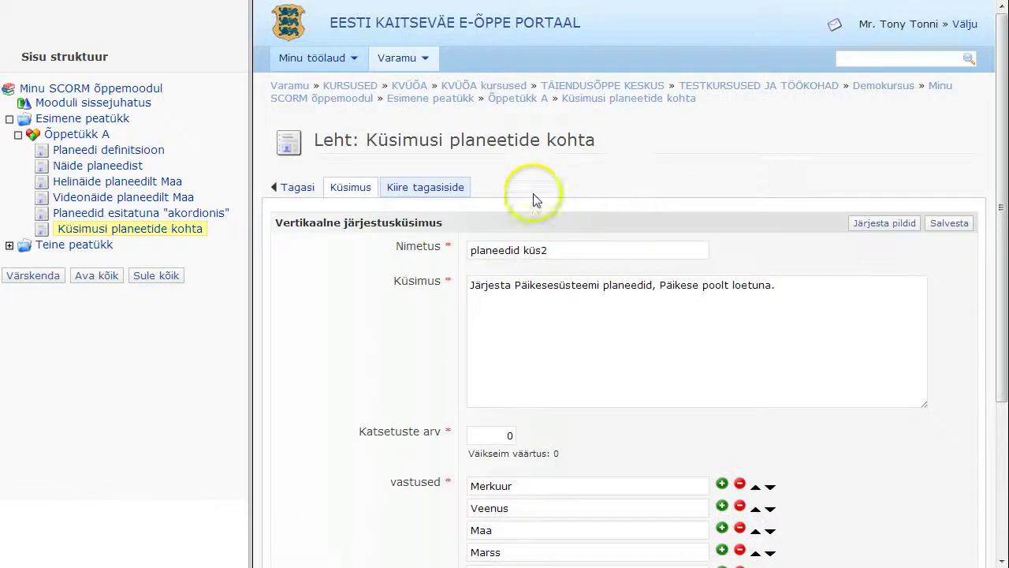
- Set the question's instant feedback to "Väga hea!" for a correct solution and "Palun proovi veel." for any wrong answer, and save it
left_click(450, 196)
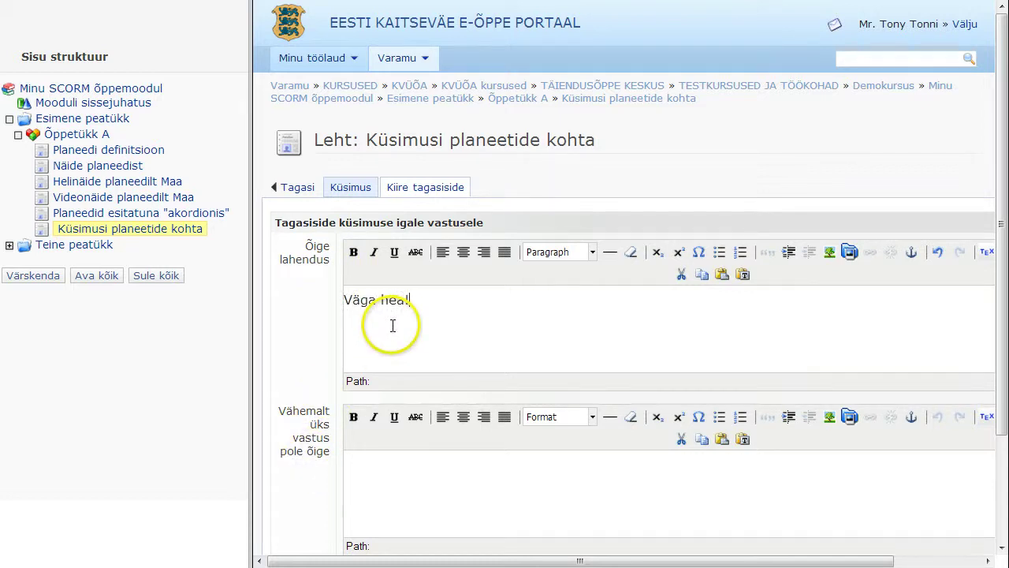
left_click(410, 491)
type("Palun proovi veel.")
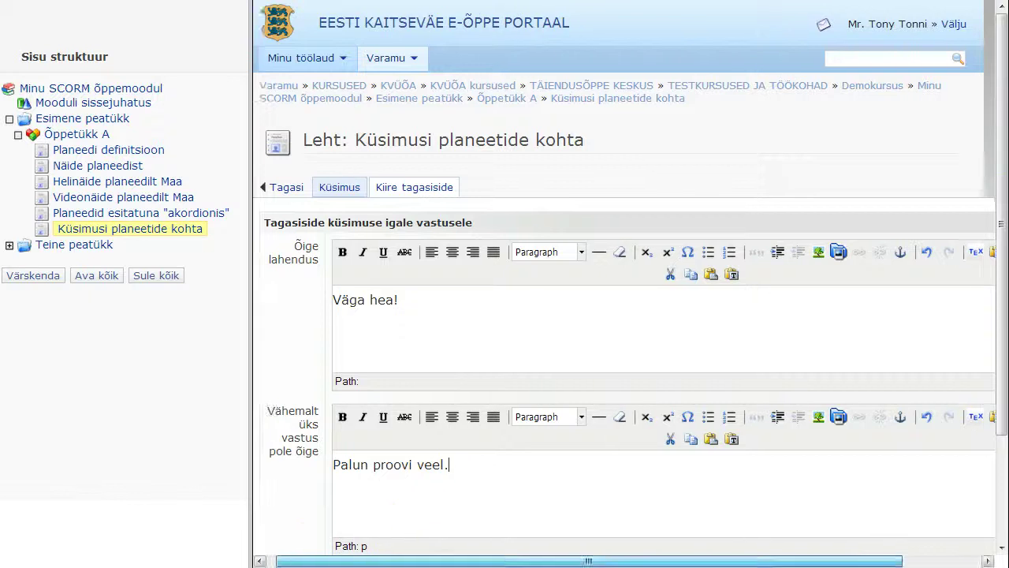
left_click(963, 221)
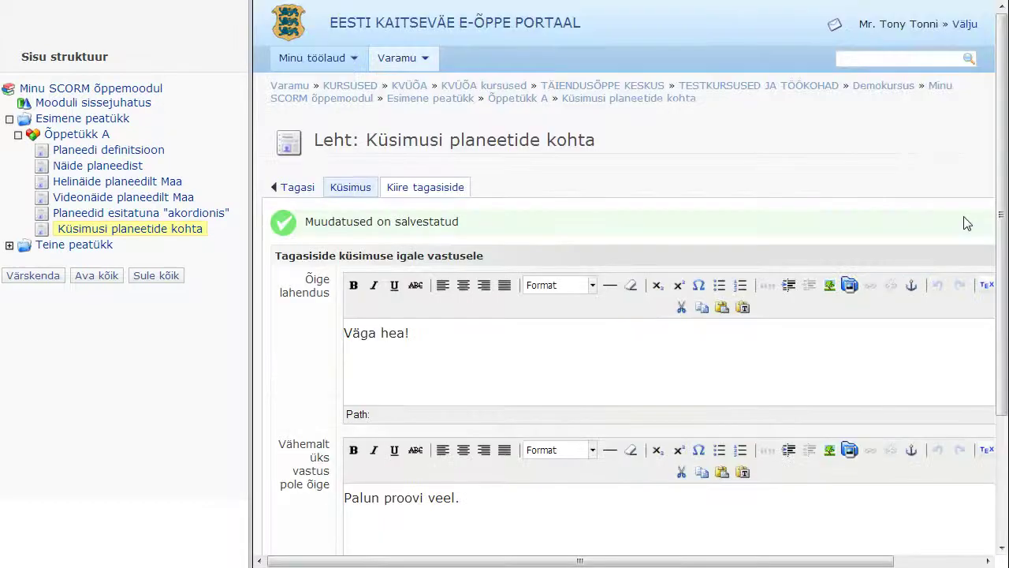